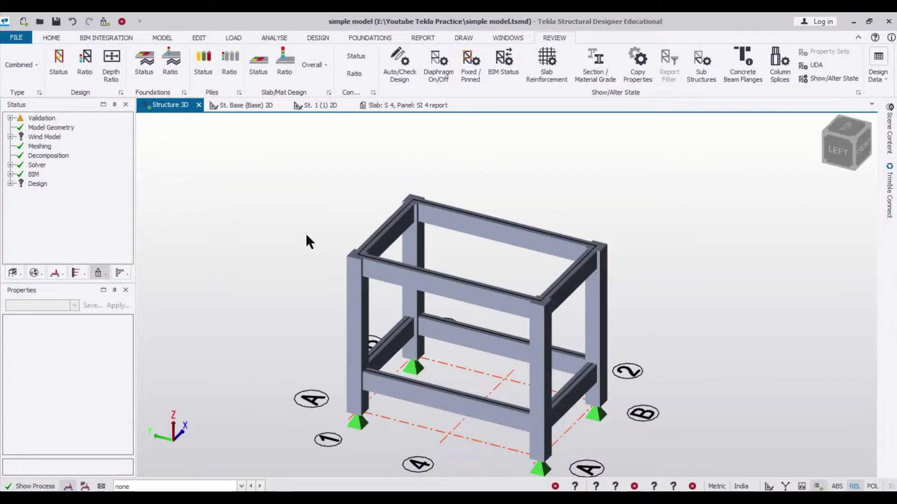
Adjust the 3D view, then switch to the St. 1 (1) 2D plan view
{"action": "scroll", "coordinate": [307, 236], "scroll_direction": "down", "scroll_amount": 1}
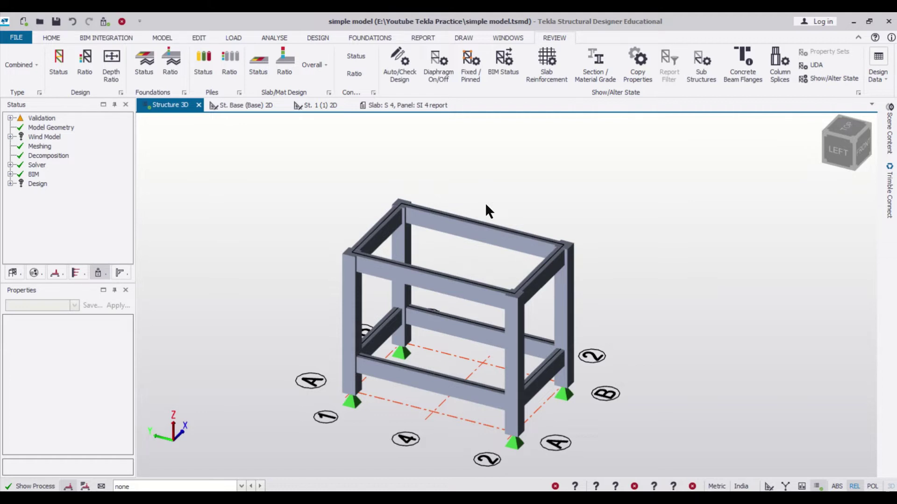
{"action": "scroll", "coordinate": [485, 203], "scroll_direction": "up", "scroll_amount": 1}
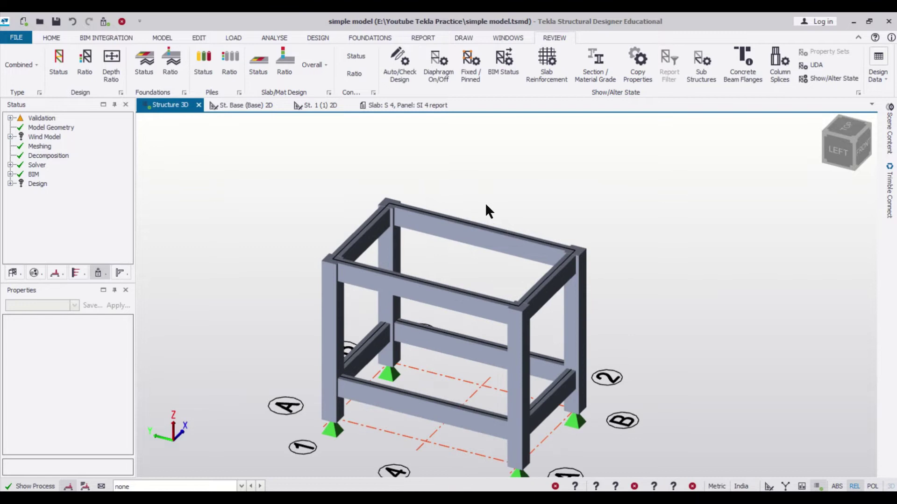
{"action": "middle_click_drag", "start_coordinate": [521, 208], "coordinate": [498, 213]}
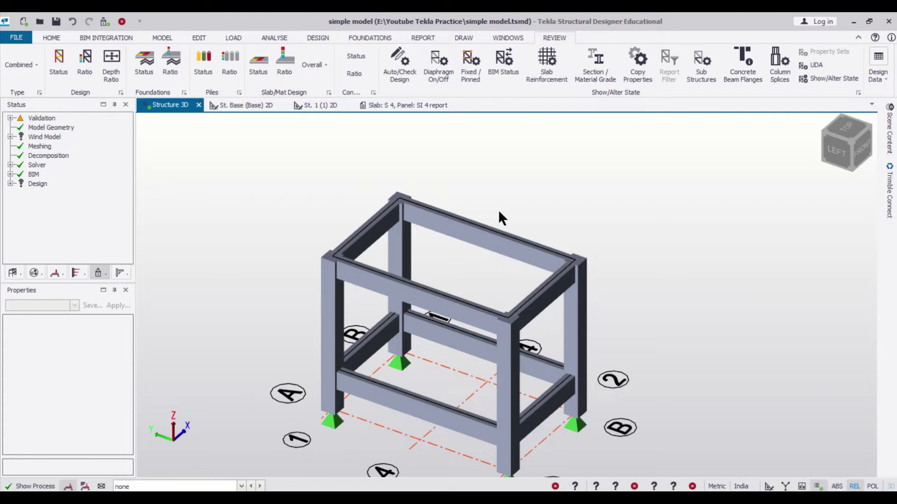
{"action": "middle_click_drag", "start_coordinate": [500, 211], "coordinate": [515, 182]}
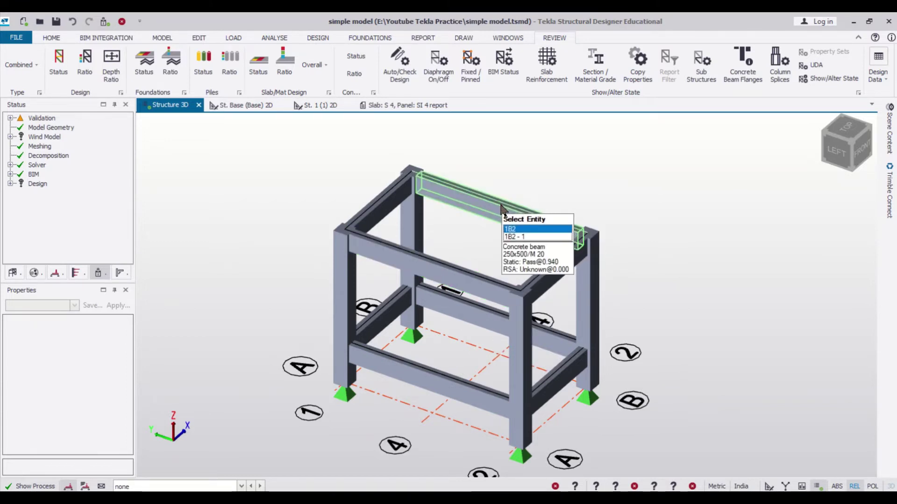
{"action": "left_click", "coordinate": [325, 107]}
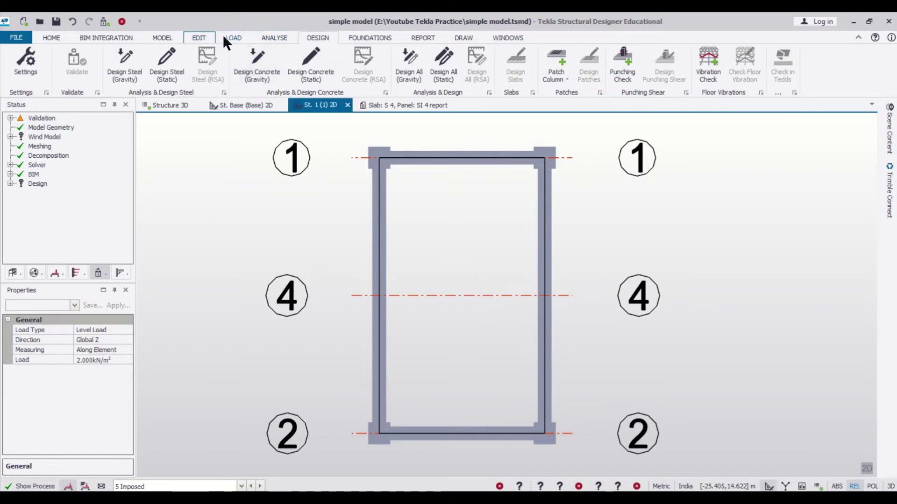
Set up a cast-in-place concrete beam with Fe 500 longitudinal and link bars, section 250x200
{"action": "left_click", "coordinate": [156, 34]}
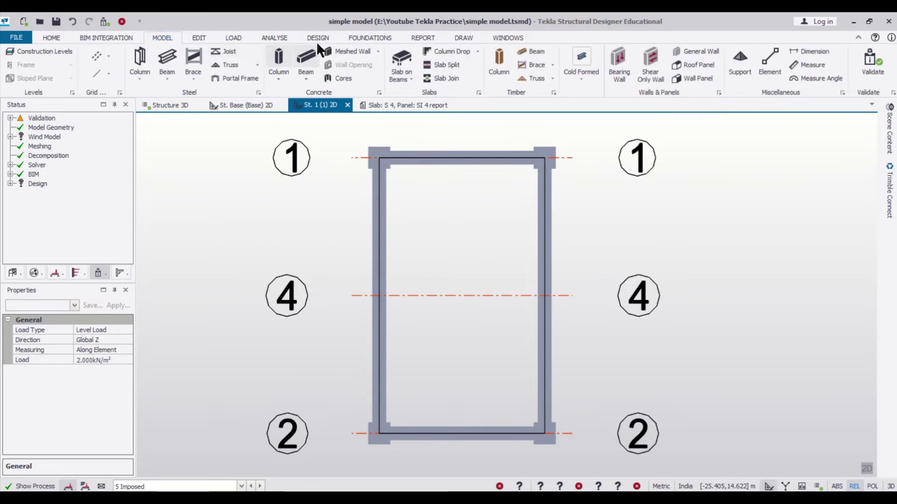
{"action": "left_click", "coordinate": [314, 61]}
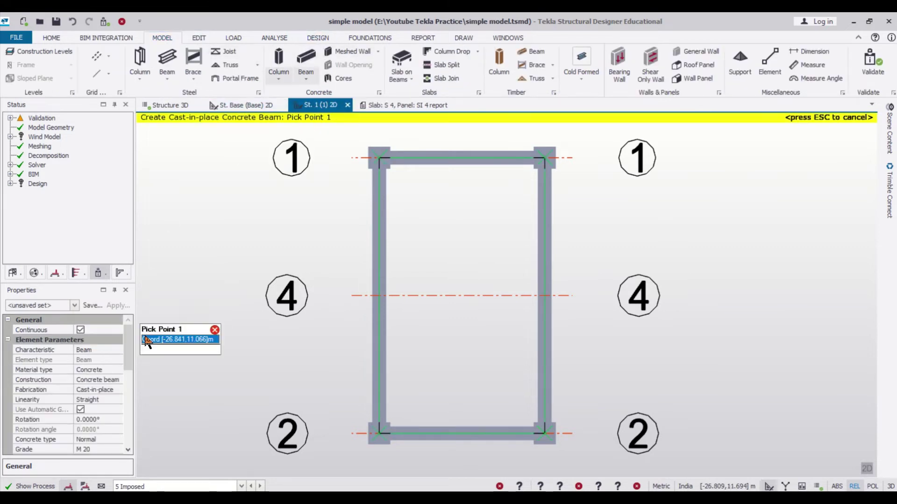
{"action": "left_click_drag", "start_coordinate": [130, 357], "coordinate": [132, 414]}
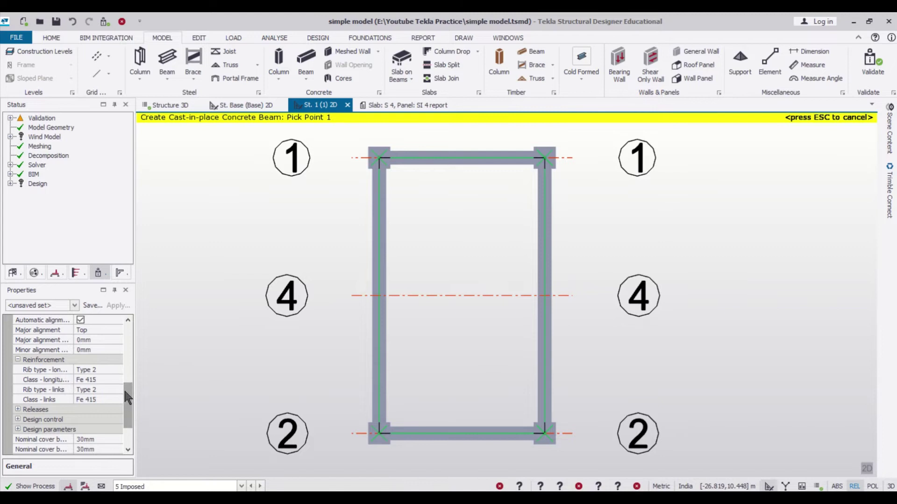
{"action": "left_click", "coordinate": [120, 380]}
{"action": "left_click", "coordinate": [119, 379]}
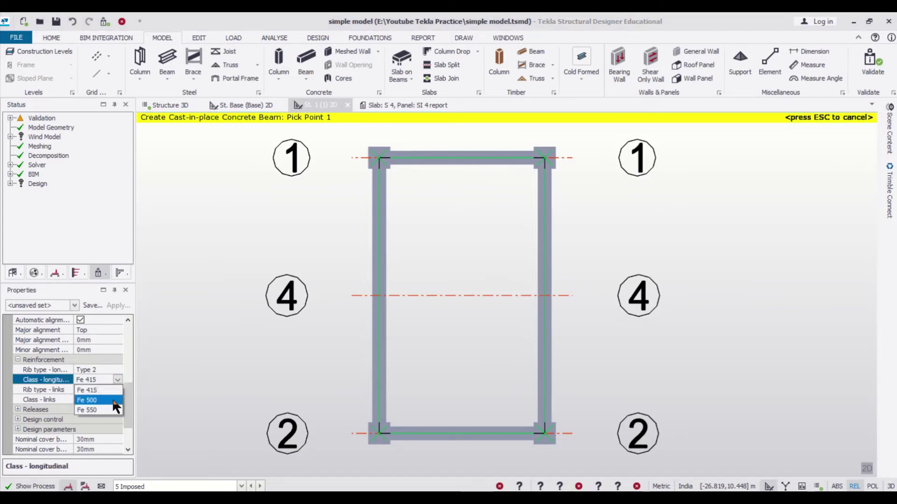
{"action": "left_click", "coordinate": [117, 399]}
{"action": "left_click", "coordinate": [118, 400]}
{"action": "left_click", "coordinate": [116, 425]}
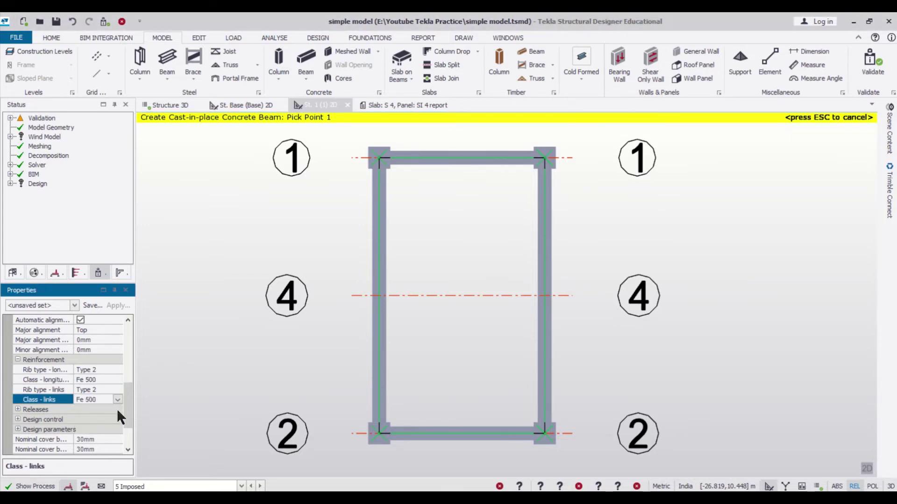
{"action": "left_click_drag", "start_coordinate": [130, 419], "coordinate": [126, 391]}
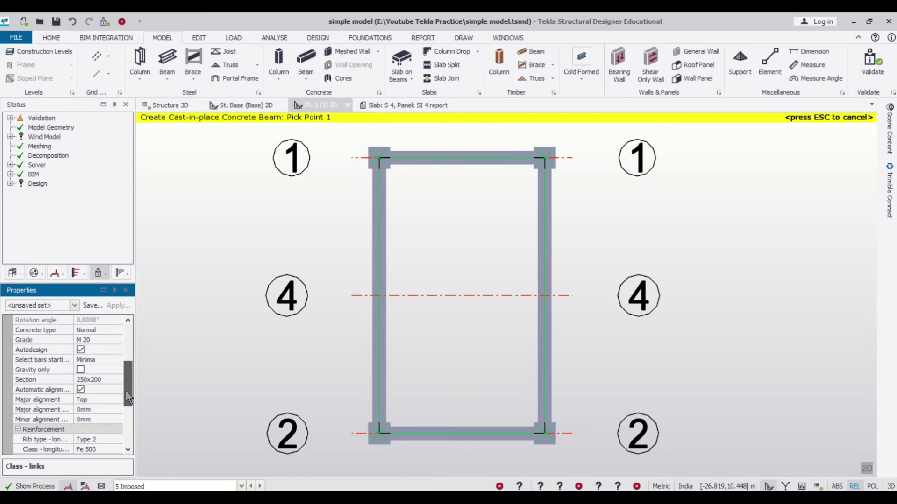
{"action": "left_click", "coordinate": [115, 380]}
{"action": "left_click", "coordinate": [117, 379]}
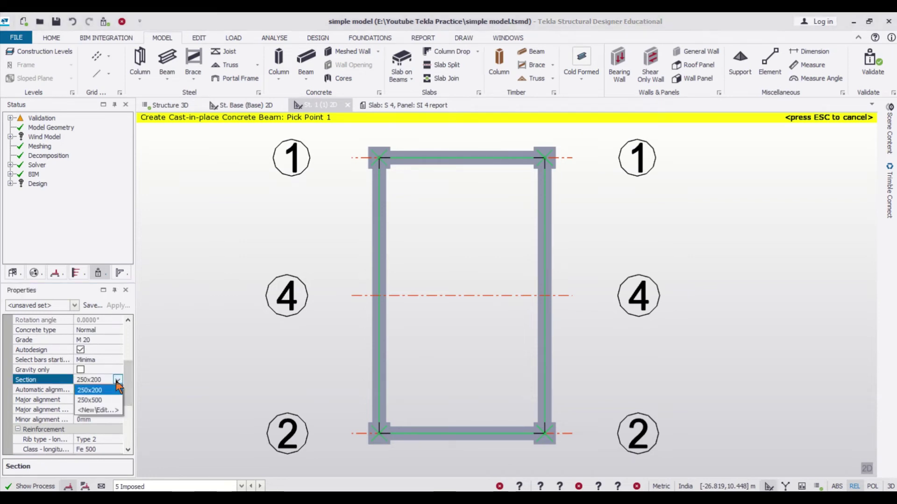
{"action": "left_click", "coordinate": [116, 381]}
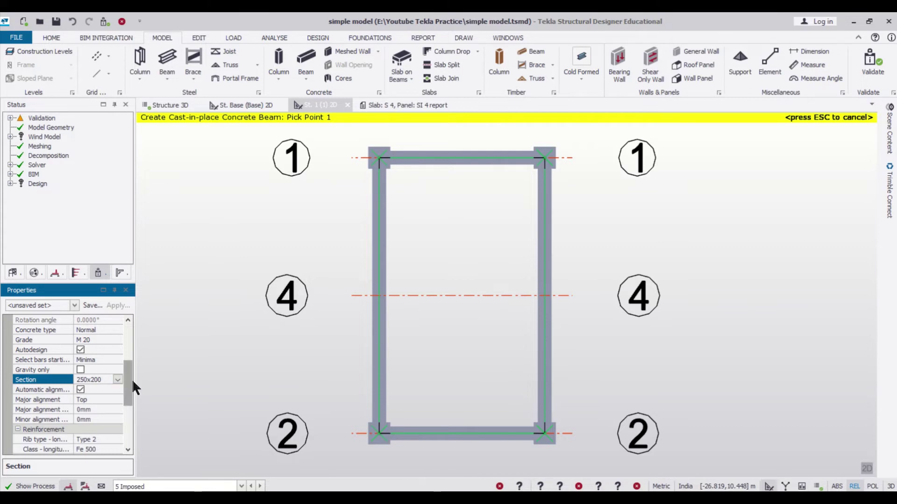
Place the beam along grid 4 from its left to right point, then end the command
{"action": "scroll", "coordinate": [132, 379], "scroll_direction": "up", "scroll_amount": 4}
{"action": "left_click", "coordinate": [372, 297]}
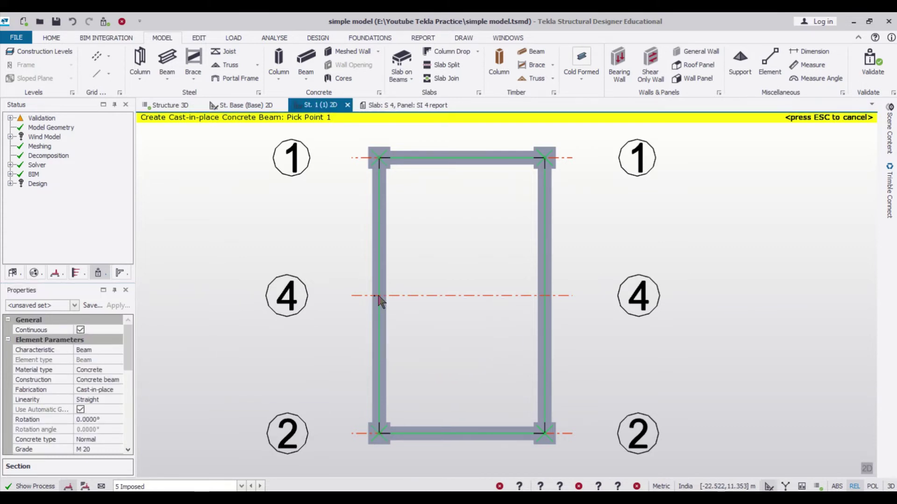
{"action": "left_click", "coordinate": [551, 302]}
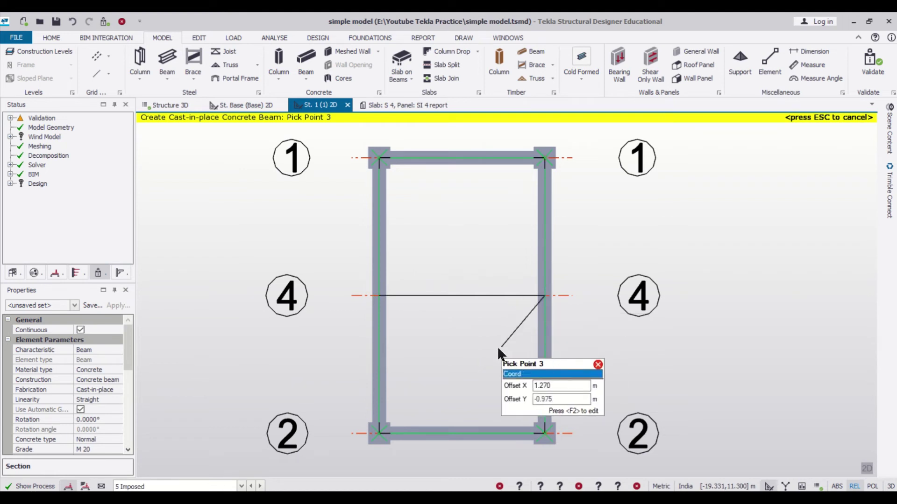
{"action": "left_click", "coordinate": [545, 298]}
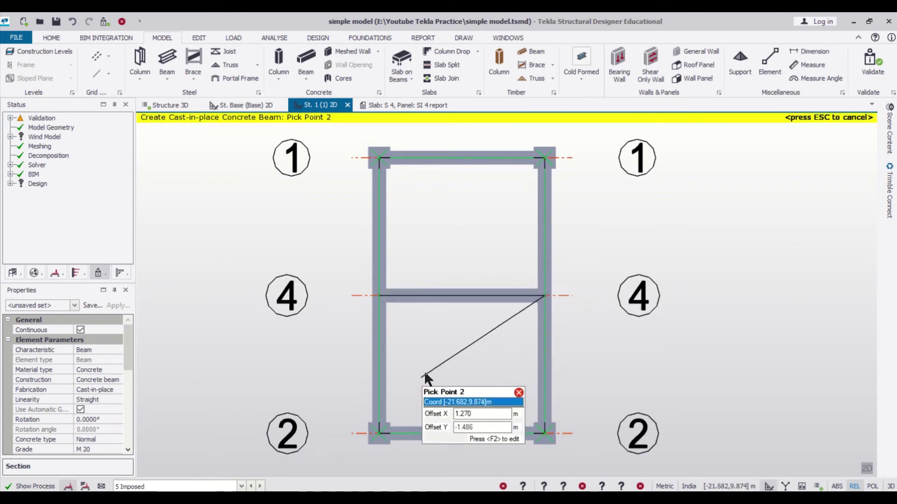
{"action": "key", "text": "Escape"}
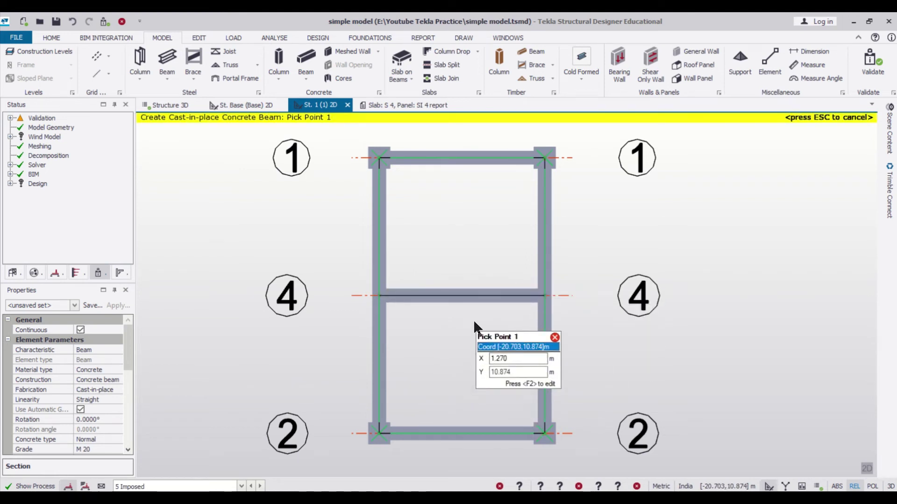
{"action": "scroll", "coordinate": [473, 319], "scroll_direction": "up", "scroll_amount": 1}
{"action": "scroll", "coordinate": [473, 319], "scroll_direction": "down", "scroll_amount": 1}
{"action": "key", "text": "Escape"}
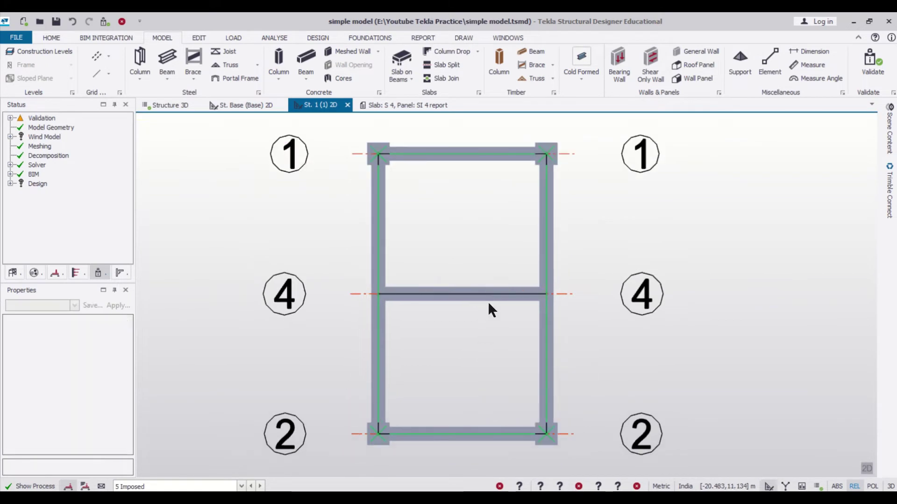
Set both end 1 and end 2 fixities of the grid 4 beam to Pin
{"action": "left_click", "coordinate": [489, 299]}
{"action": "scroll", "coordinate": [86, 399], "scroll_direction": "down", "scroll_amount": 5}
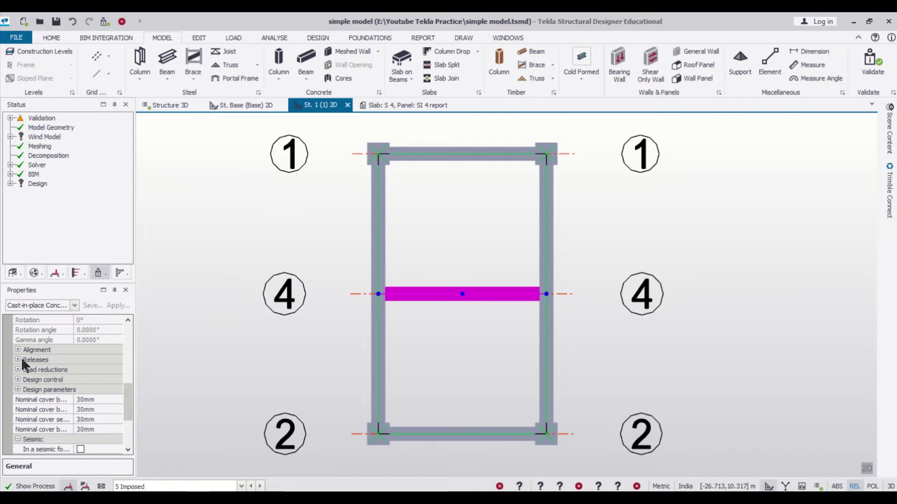
{"action": "left_click", "coordinate": [18, 360]}
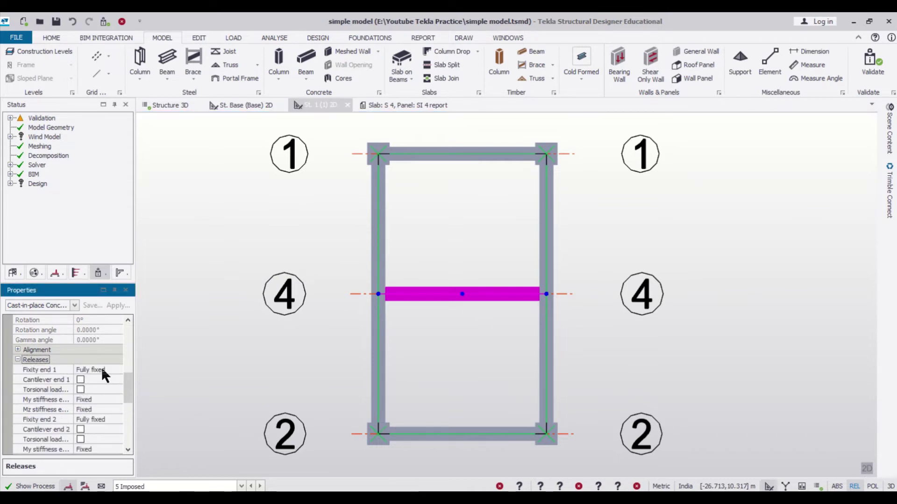
{"action": "left_click", "coordinate": [119, 370]}
{"action": "left_click", "coordinate": [118, 370]}
{"action": "left_click", "coordinate": [112, 380]}
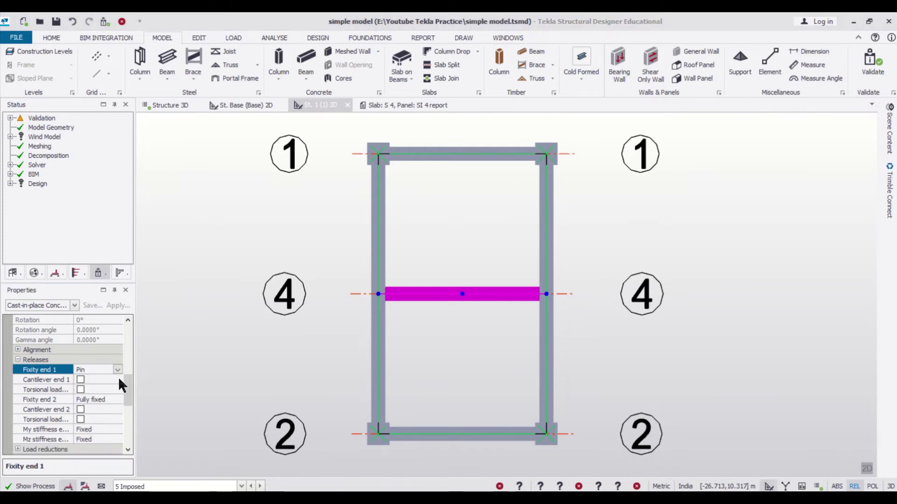
{"action": "left_click", "coordinate": [118, 400]}
{"action": "left_click", "coordinate": [118, 400]}
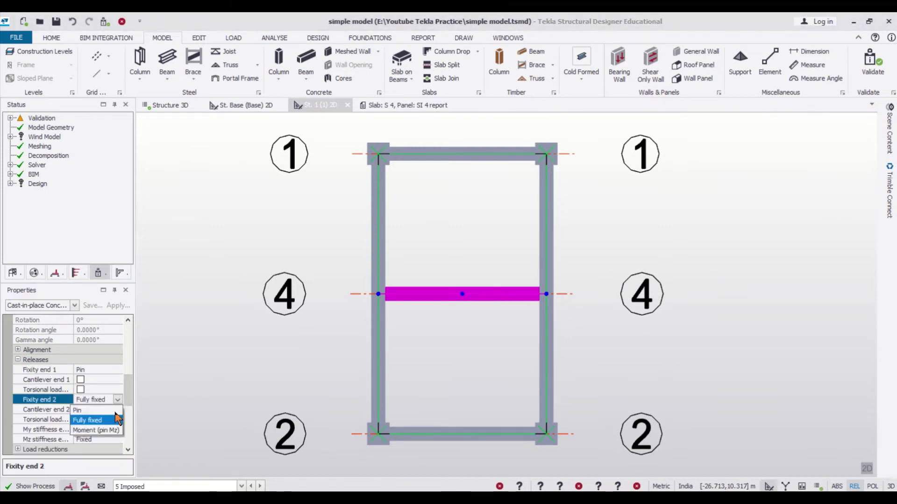
{"action": "left_click", "coordinate": [116, 410]}
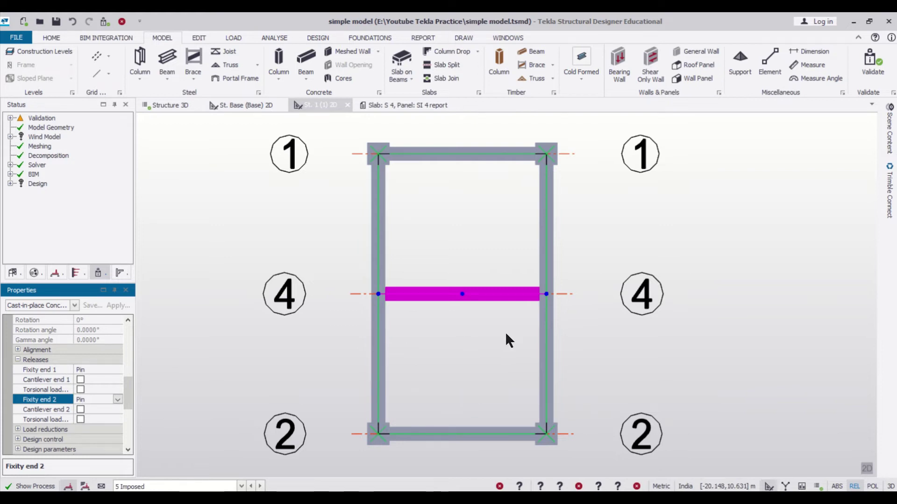
{"action": "left_click", "coordinate": [641, 315]}
{"action": "scroll", "coordinate": [619, 306], "scroll_direction": "up", "scroll_amount": 2}
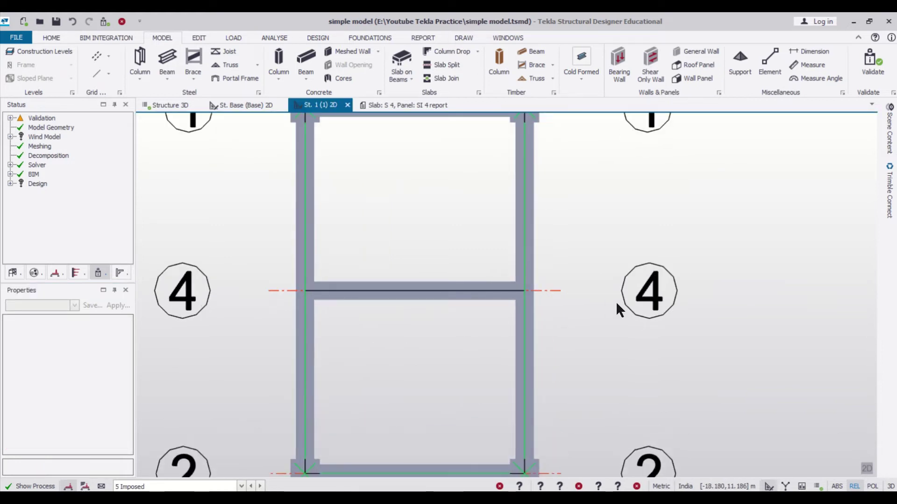
{"action": "scroll", "coordinate": [615, 302], "scroll_direction": "down", "scroll_amount": 2}
{"action": "scroll", "coordinate": [615, 302], "scroll_direction": "down", "scroll_amount": 1}
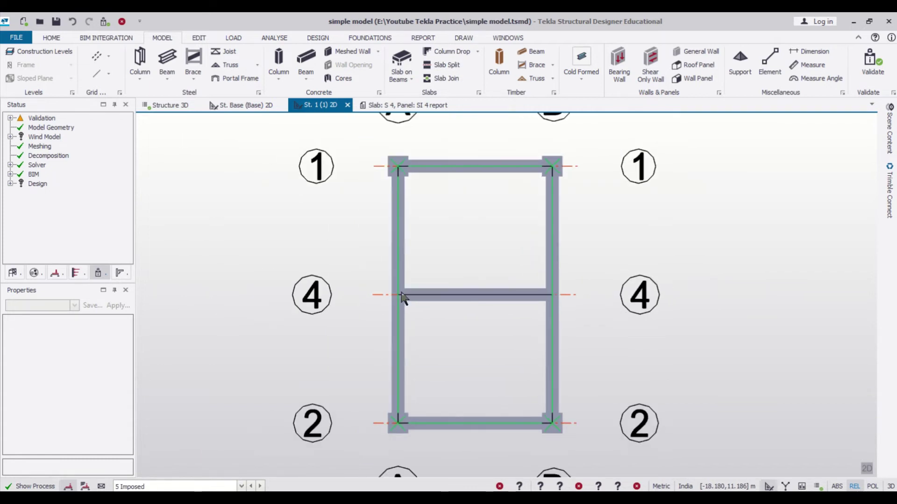
Make 3 Dead the active load case; enter a 5 kN/m full UDL but cancel it unplaced
{"action": "left_click", "coordinate": [241, 486]}
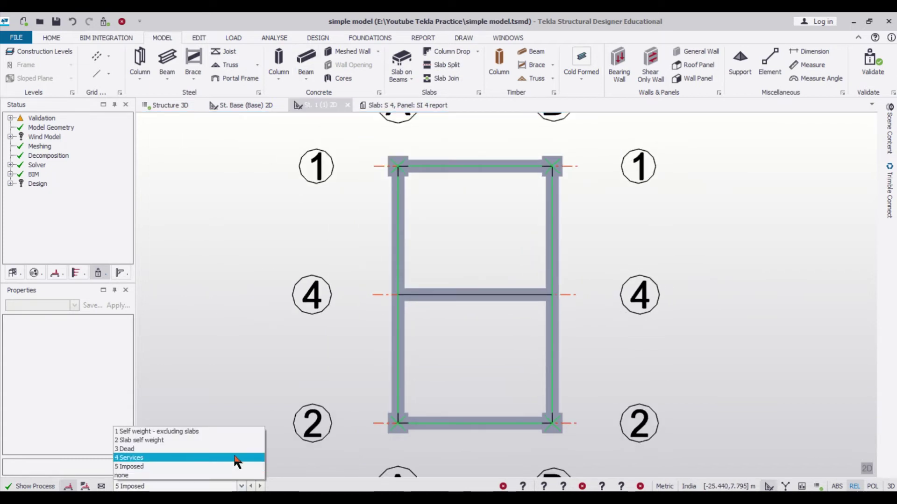
{"action": "left_click", "coordinate": [238, 449]}
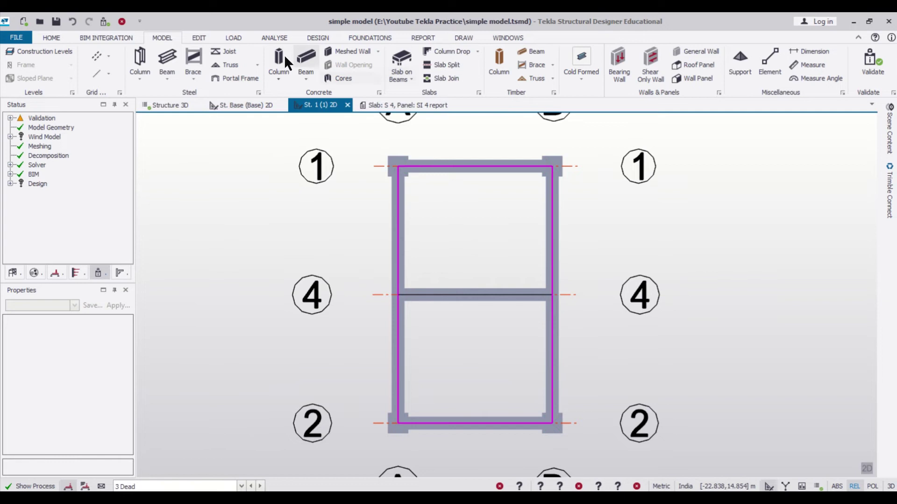
{"action": "left_click", "coordinate": [243, 39]}
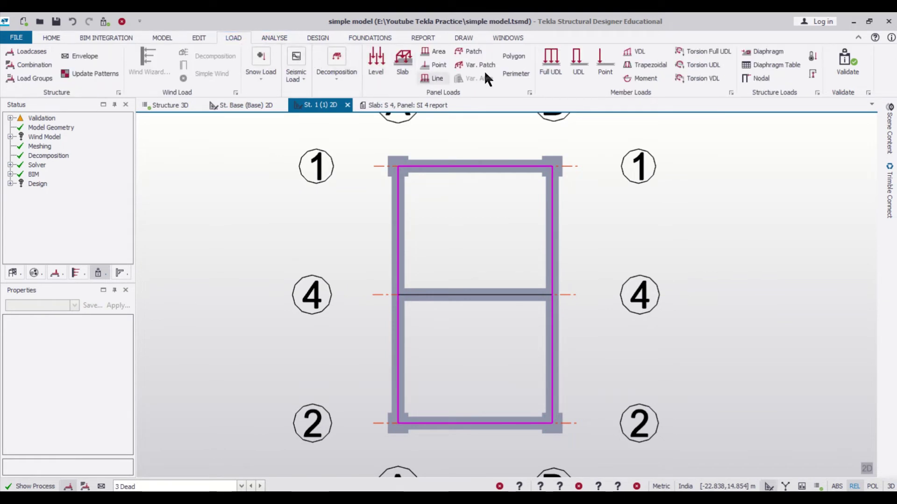
{"action": "left_click", "coordinate": [553, 61]}
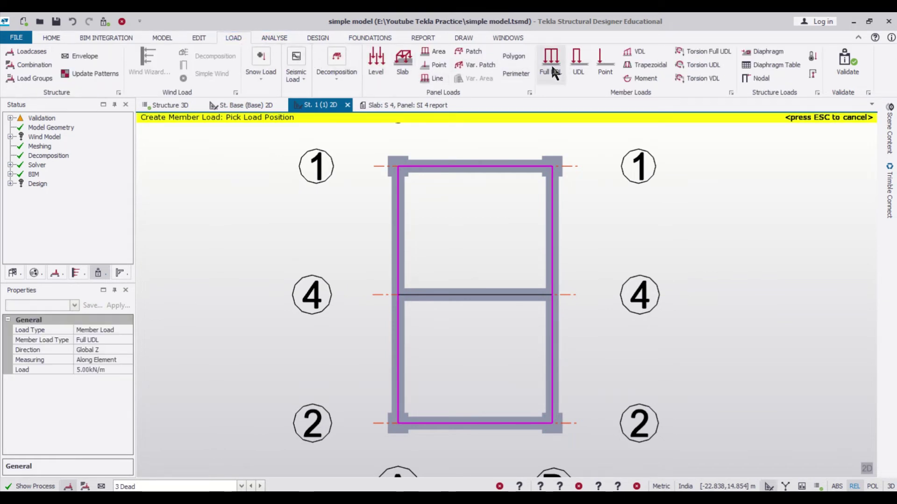
{"action": "left_click", "coordinate": [106, 370]}
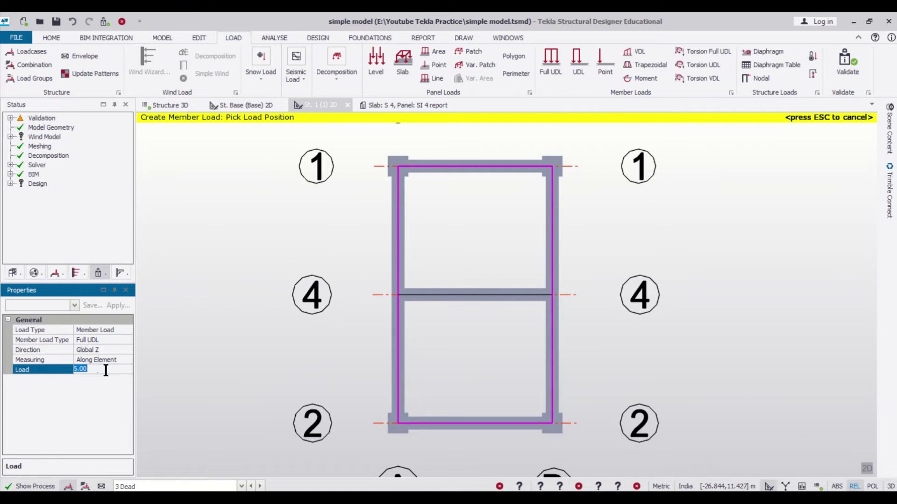
{"action": "type", "text": "5"}
{"action": "key", "text": "Return"}
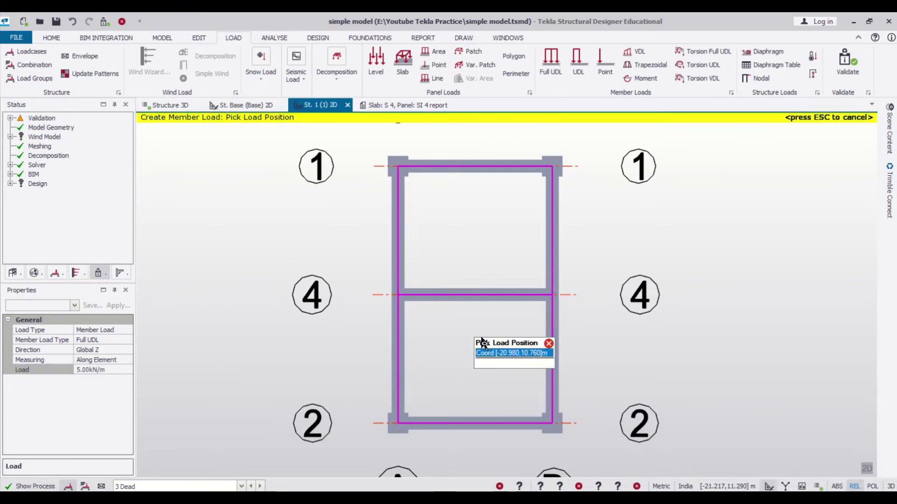
{"action": "key", "text": "Escape"}
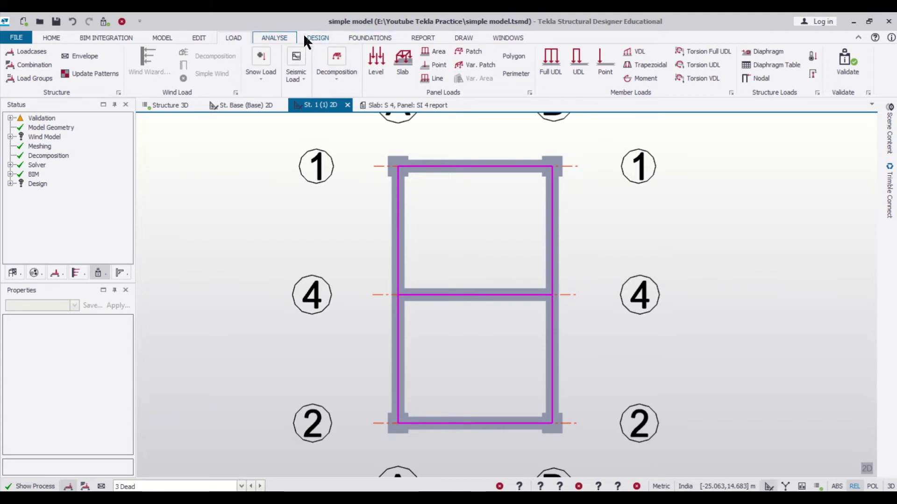
{"action": "left_click", "coordinate": [167, 35]}
Place Slab on Beams panels in the top and bottom bays
{"action": "left_click", "coordinate": [414, 75]}
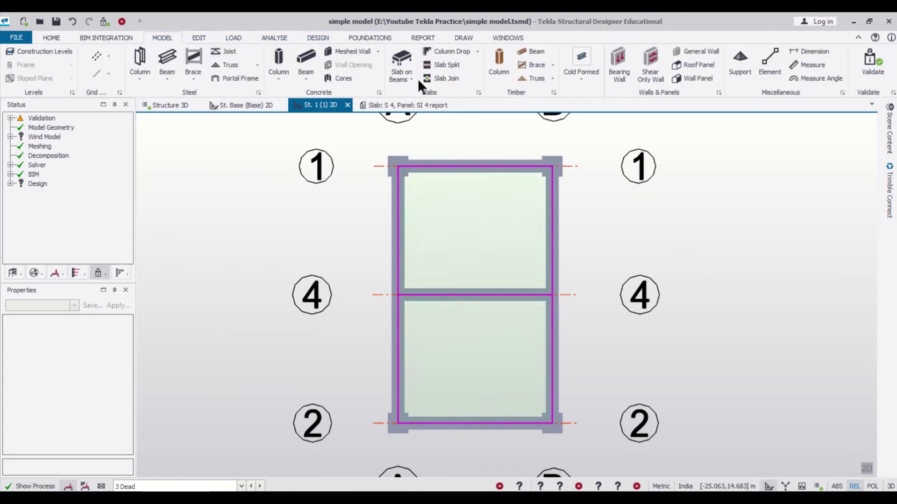
{"action": "left_click", "coordinate": [479, 222]}
{"action": "left_click", "coordinate": [436, 359]}
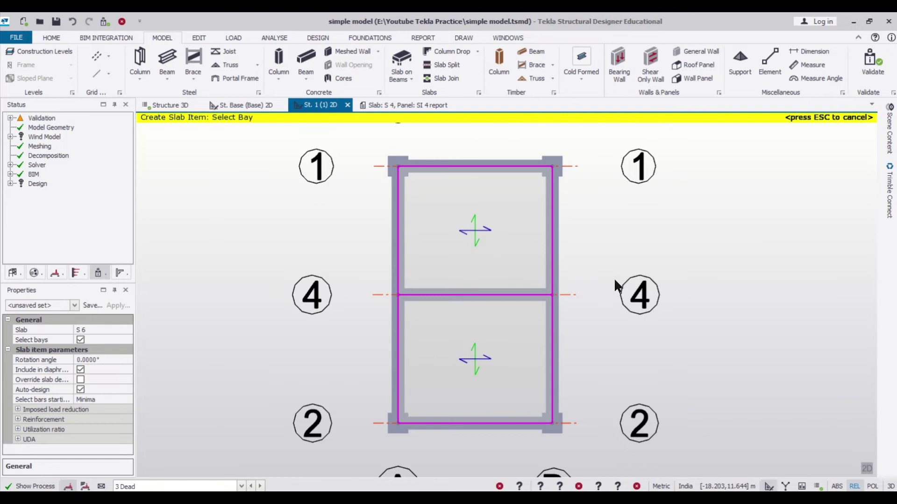
Make 5 Imposed the active load case
{"action": "left_click", "coordinate": [241, 486]}
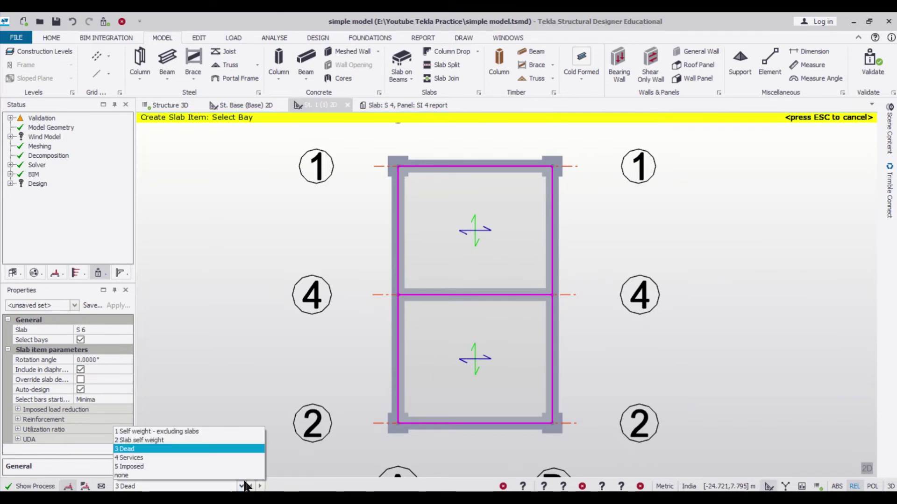
{"action": "left_click", "coordinate": [241, 467]}
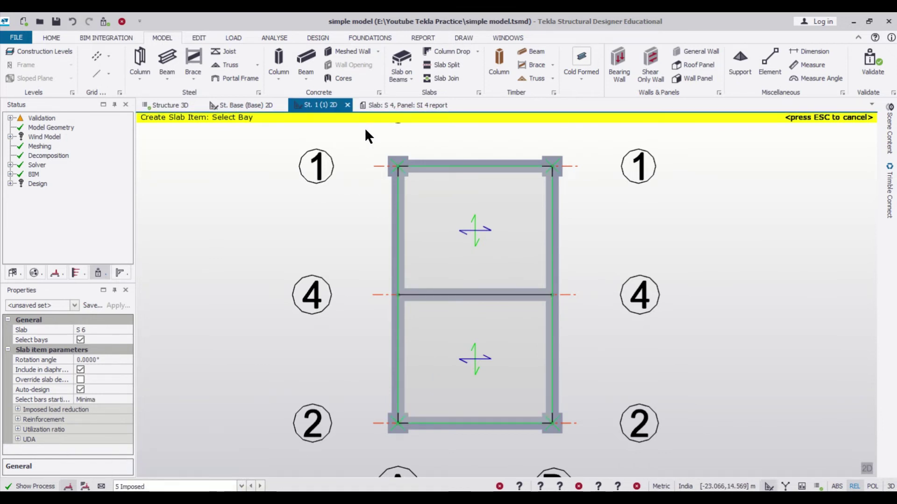
{"action": "left_click", "coordinate": [233, 37]}
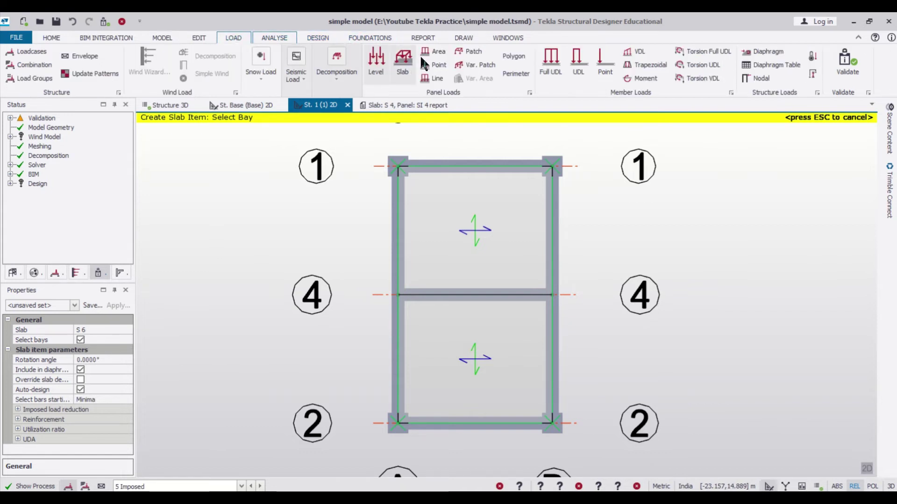
Switch to the Structure 3D view and select both slabs
{"action": "left_click", "coordinate": [376, 60]}
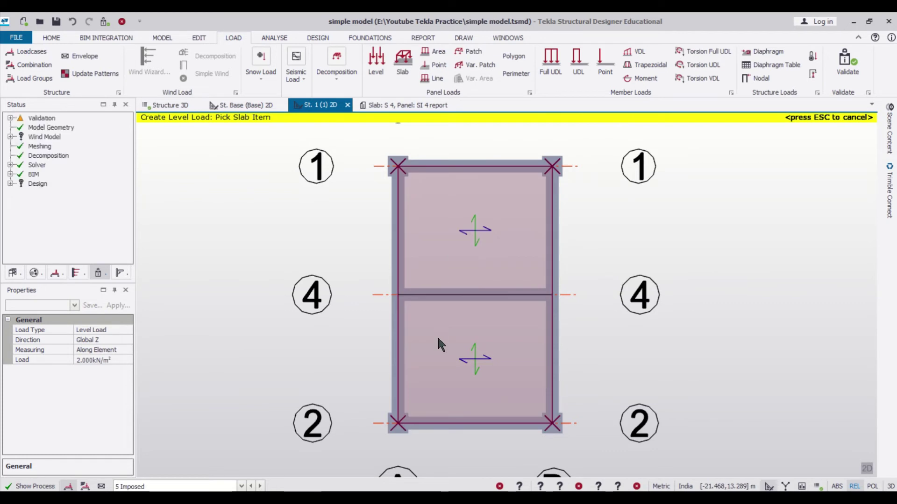
{"action": "left_click", "coordinate": [172, 110]}
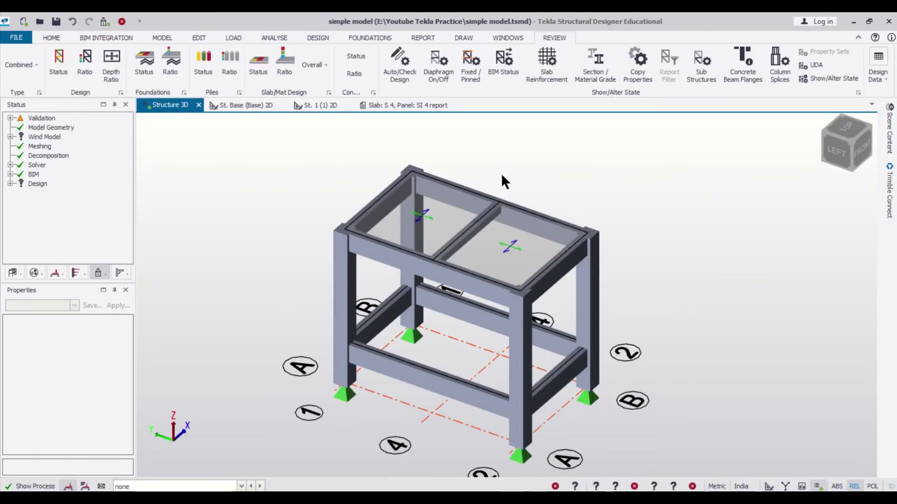
{"action": "scroll", "coordinate": [512, 178], "scroll_direction": "up", "scroll_amount": 3}
{"action": "left_click", "coordinate": [411, 242]}
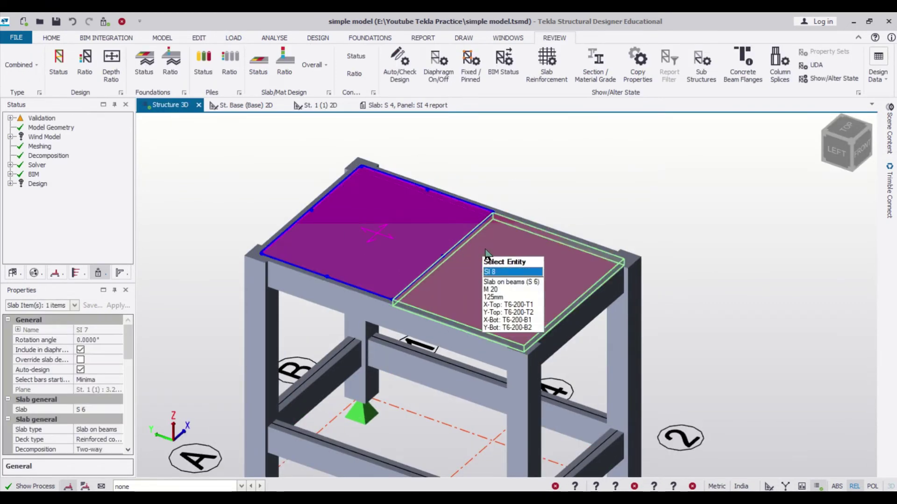
{"action": "left_click", "coordinate": [418, 281]}
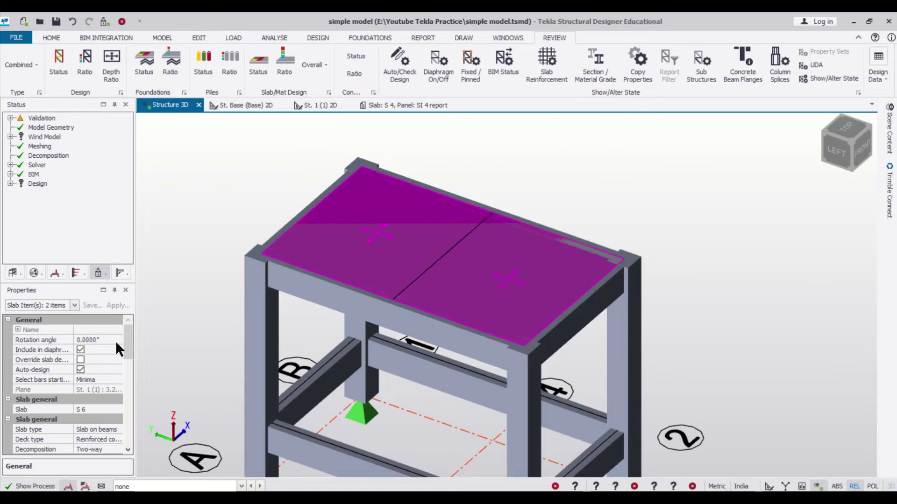
Change the slabs' overall depth from 125 to 200 mm and clear the selection
{"action": "left_click_drag", "start_coordinate": [128, 333], "coordinate": [130, 361]}
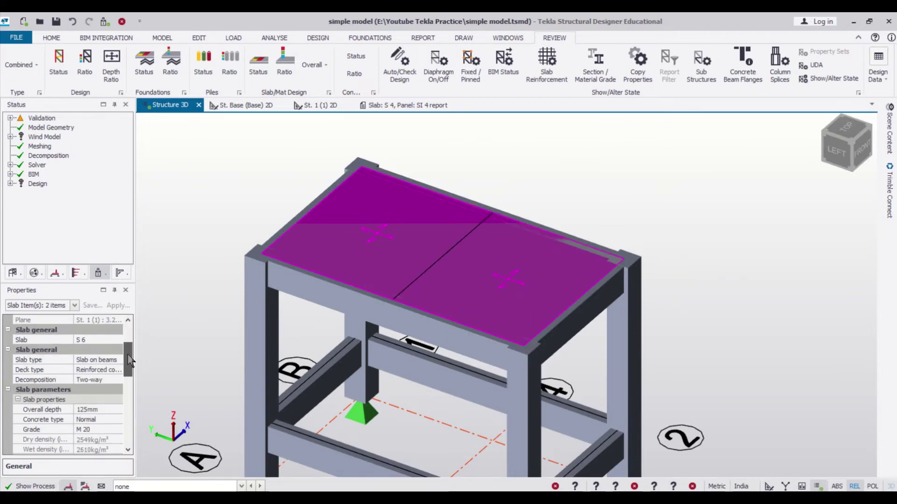
{"action": "left_click", "coordinate": [118, 407]}
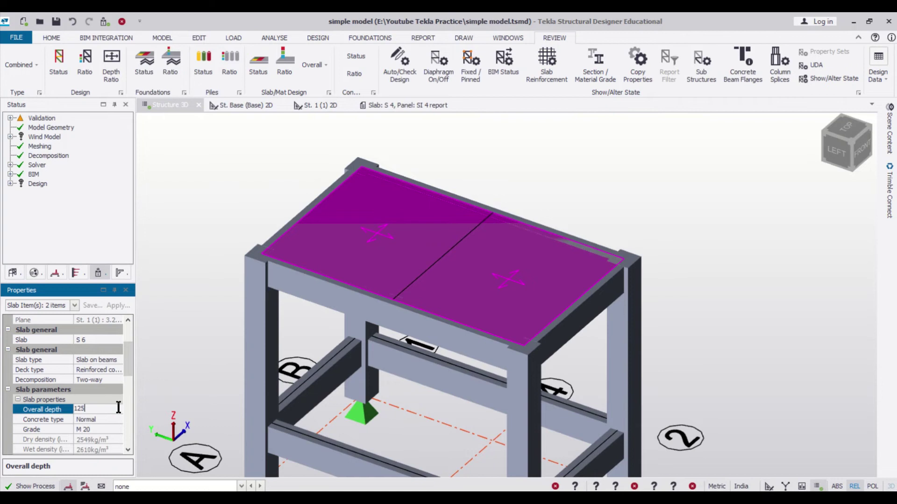
{"action": "double_click", "coordinate": [118, 408]}
{"action": "type", "text": "200"}
{"action": "left_click", "coordinate": [178, 354]}
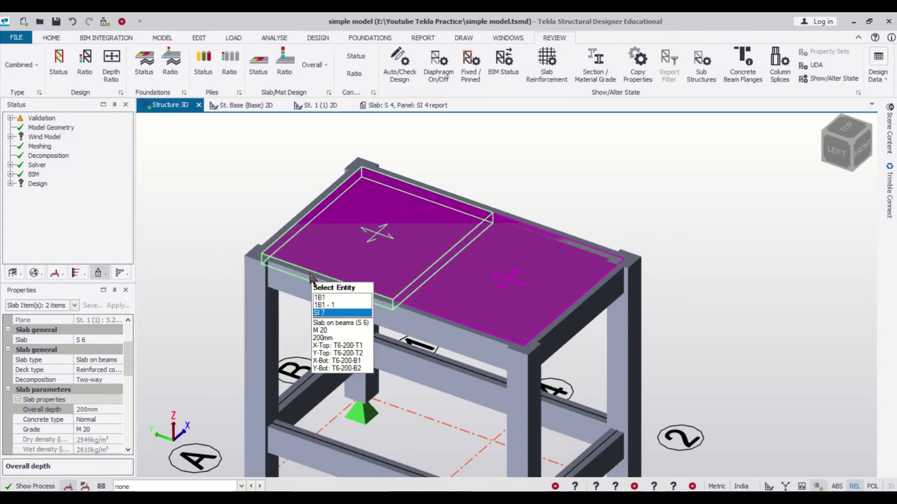
{"action": "scroll", "coordinate": [305, 273], "scroll_direction": "down", "scroll_amount": 3}
{"action": "left_click", "coordinate": [568, 189]}
{"action": "scroll", "coordinate": [549, 198], "scroll_direction": "up", "scroll_amount": 2}
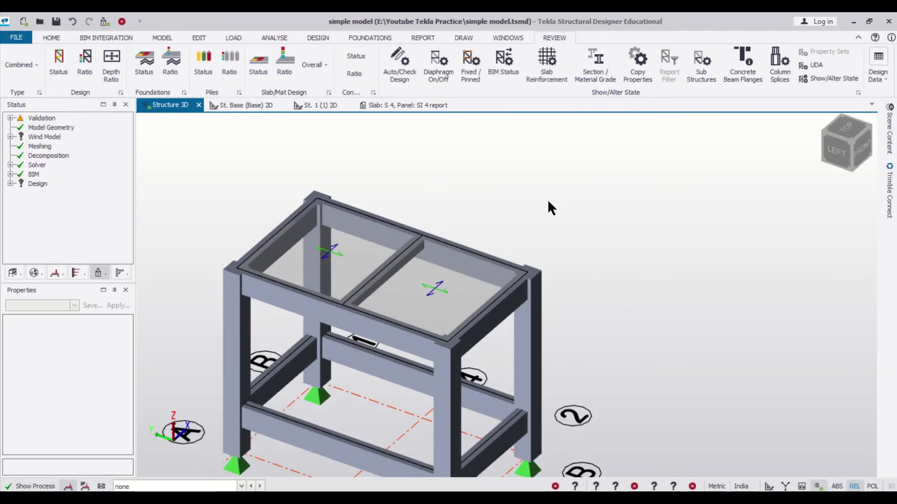
{"action": "scroll", "coordinate": [413, 197], "scroll_direction": "down", "scroll_amount": 2}
{"action": "scroll", "coordinate": [472, 176], "scroll_direction": "up", "scroll_amount": 1}
Run Design All (Static) on the structure
{"action": "middle_click_drag", "start_coordinate": [472, 176], "coordinate": [528, 178]}
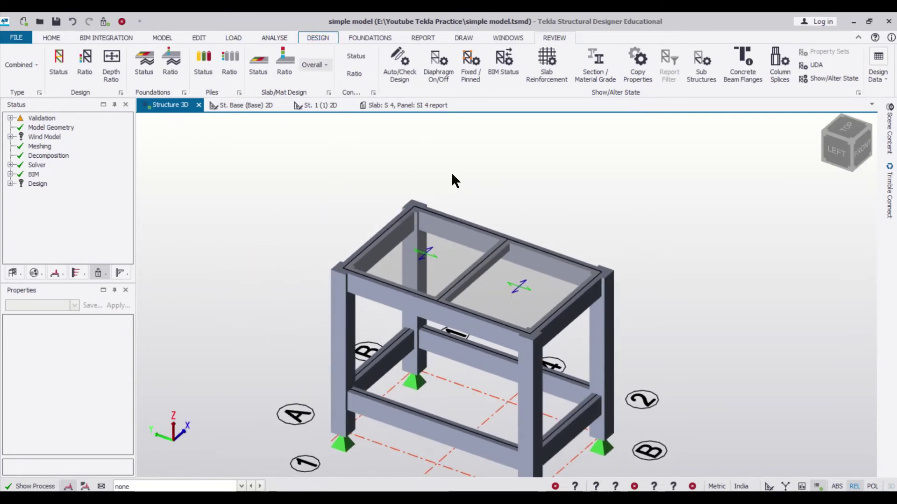
{"action": "left_click", "coordinate": [322, 38]}
{"action": "left_click", "coordinate": [448, 62]}
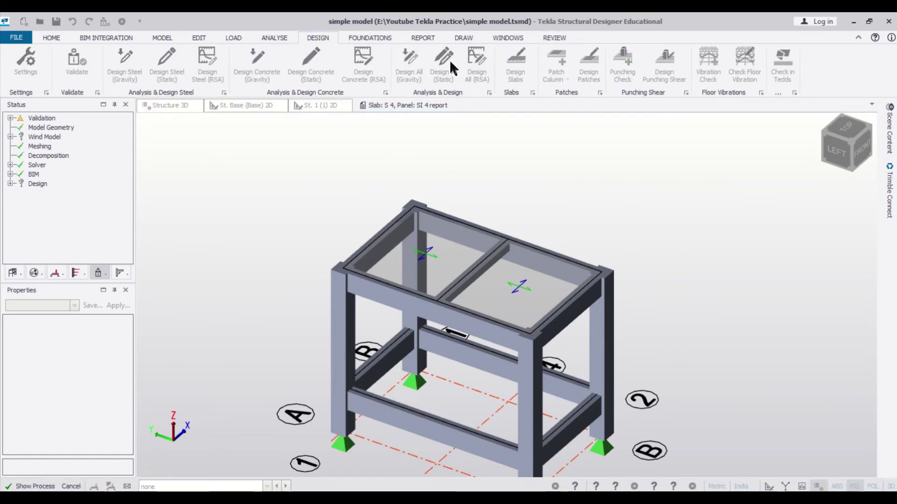
{"action": "scroll", "coordinate": [369, 177], "scroll_direction": "up", "scroll_amount": 1}
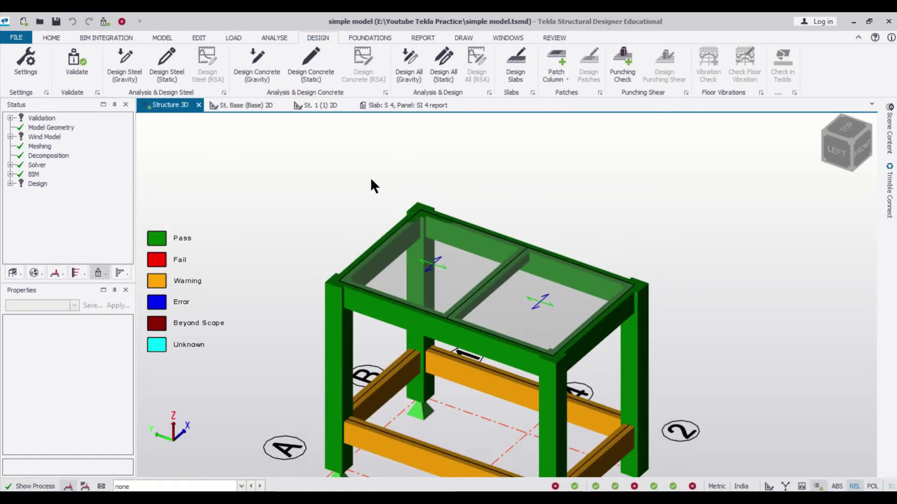
{"action": "scroll", "coordinate": [409, 183], "scroll_direction": "up", "scroll_amount": 1}
{"action": "scroll", "coordinate": [449, 181], "scroll_direction": "down", "scroll_amount": 1}
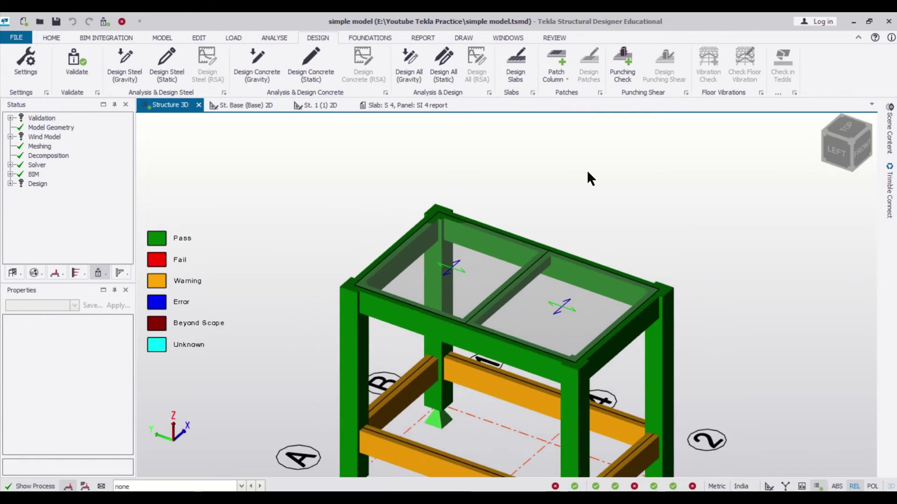
{"action": "middle_click_drag", "start_coordinate": [586, 169], "coordinate": [573, 141]}
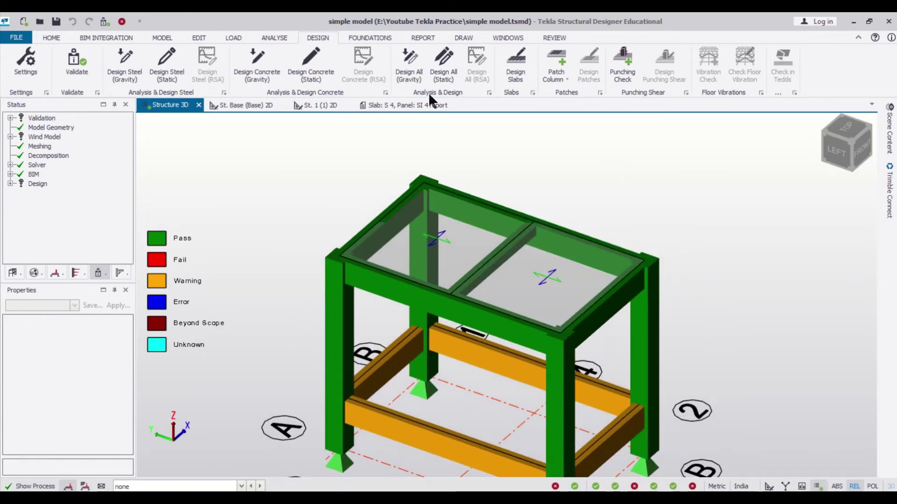
Design the slabs, then rerun Design All (Static)
{"action": "left_click", "coordinate": [518, 60]}
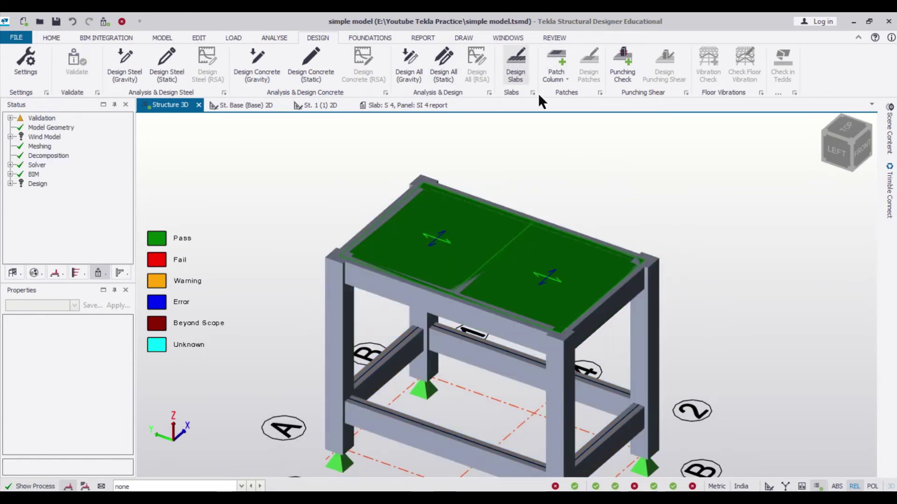
{"action": "left_click", "coordinate": [449, 67]}
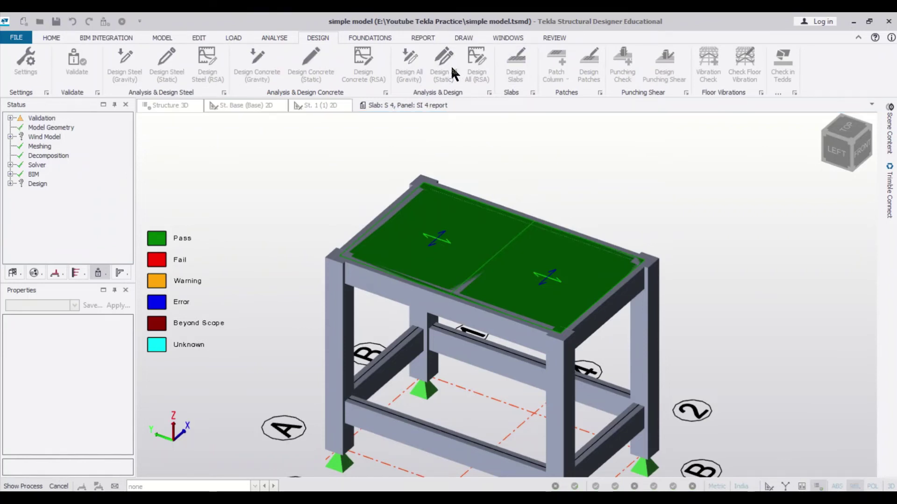
{"action": "mouse_move", "coordinate": [892, 140]}
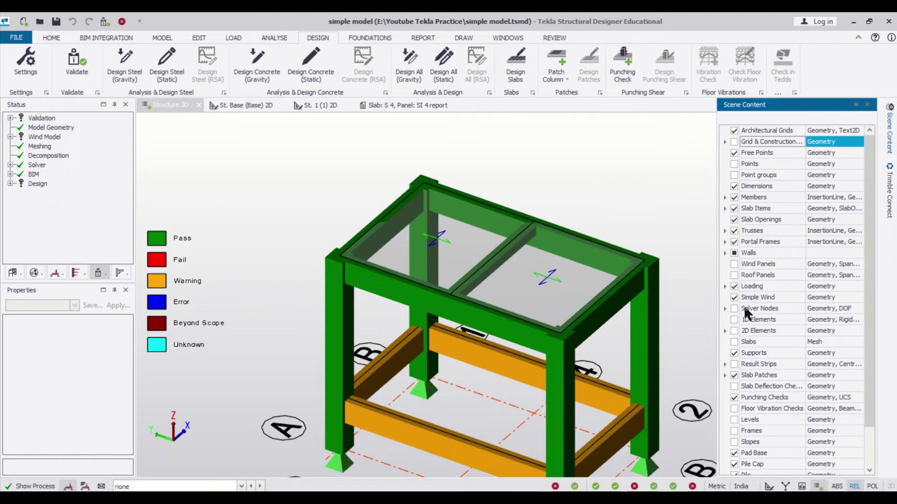
Hide slab items and run a static member design on beam 1B6
{"action": "left_click", "coordinate": [733, 208]}
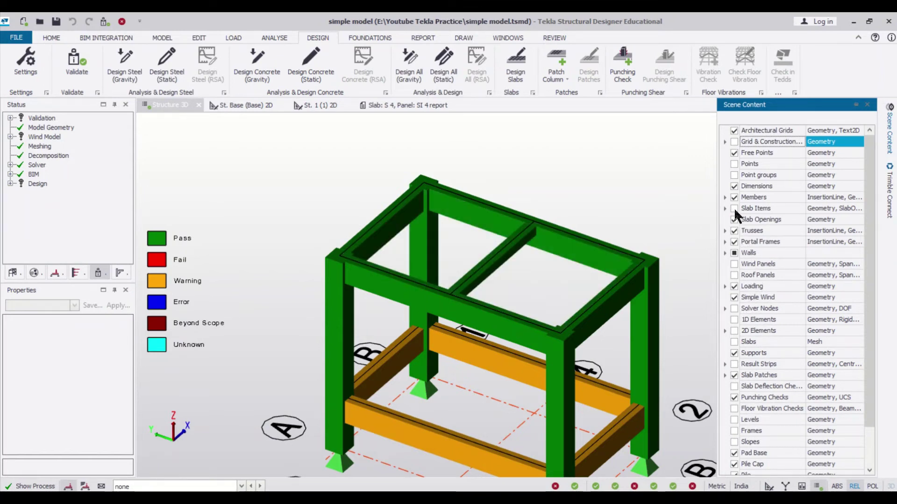
{"action": "left_click", "coordinate": [503, 265]}
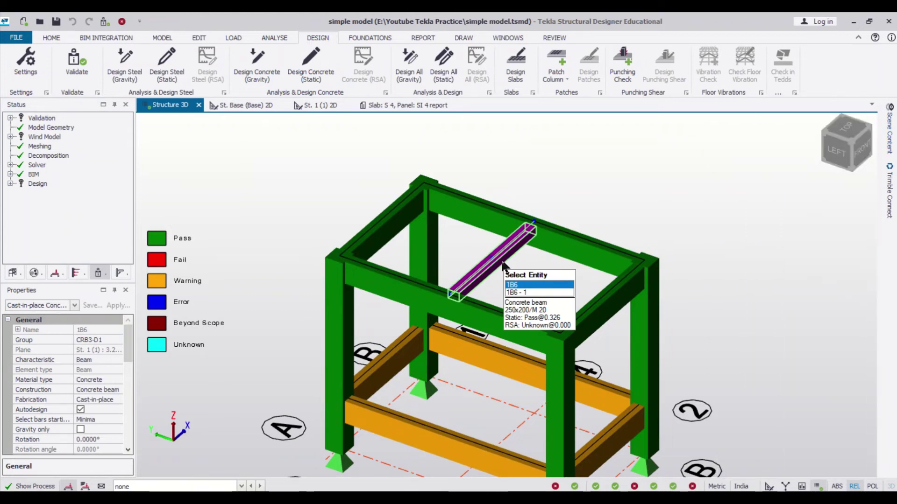
{"action": "right_click", "coordinate": [502, 265]}
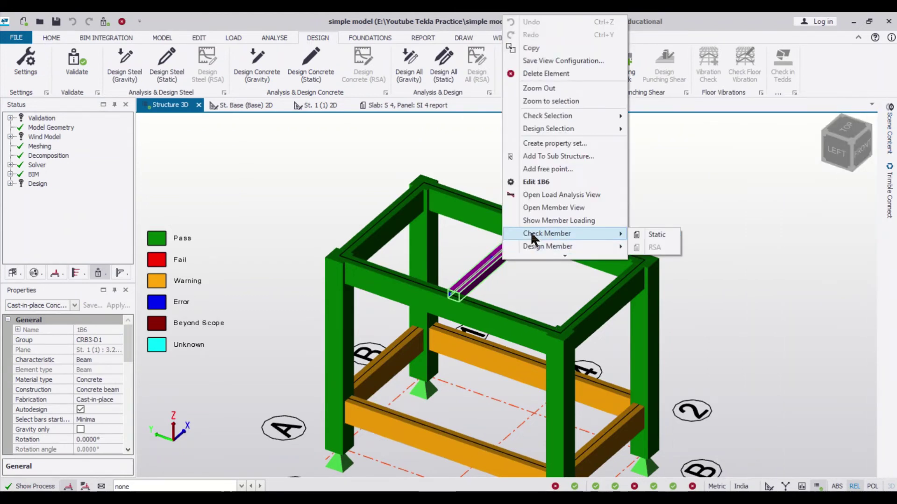
{"action": "mouse_move", "coordinate": [549, 240]}
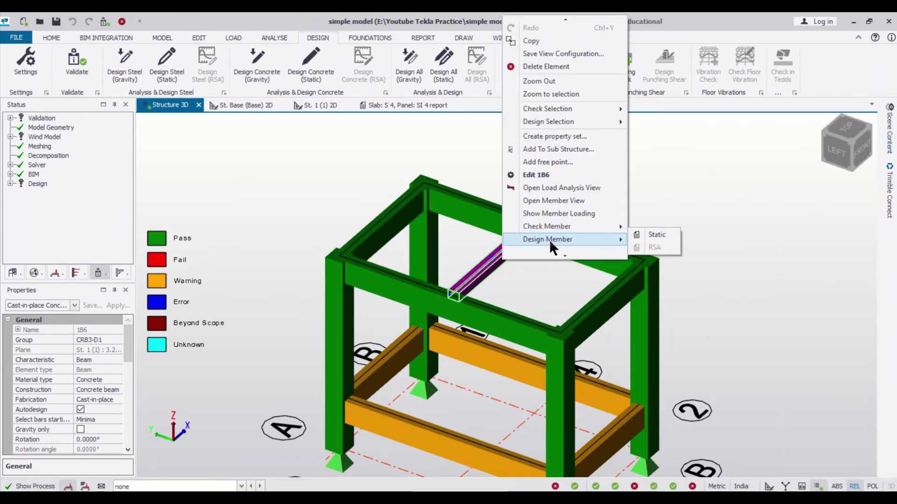
{"action": "left_click", "coordinate": [642, 239]}
Review 1B6 results: failing bottom longitudinal bars, shear and torsion, top bending; then close
{"action": "left_click", "coordinate": [89, 80]}
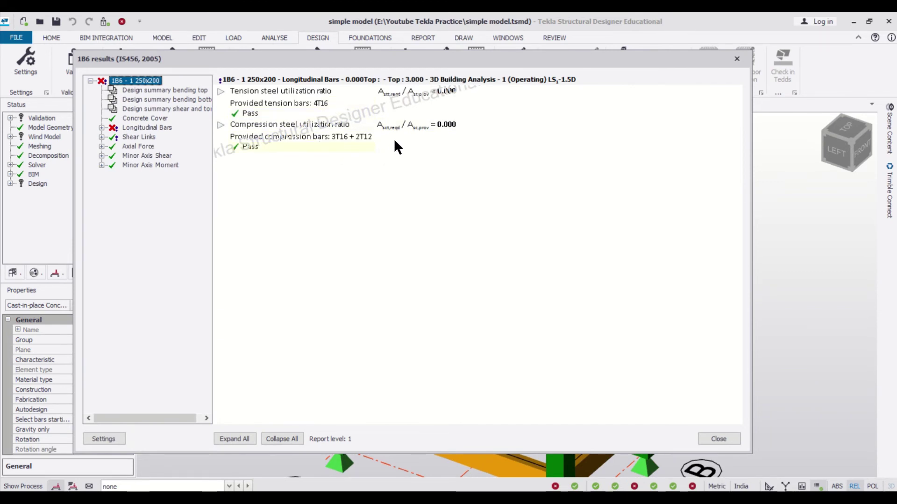
{"action": "left_click", "coordinate": [101, 128]}
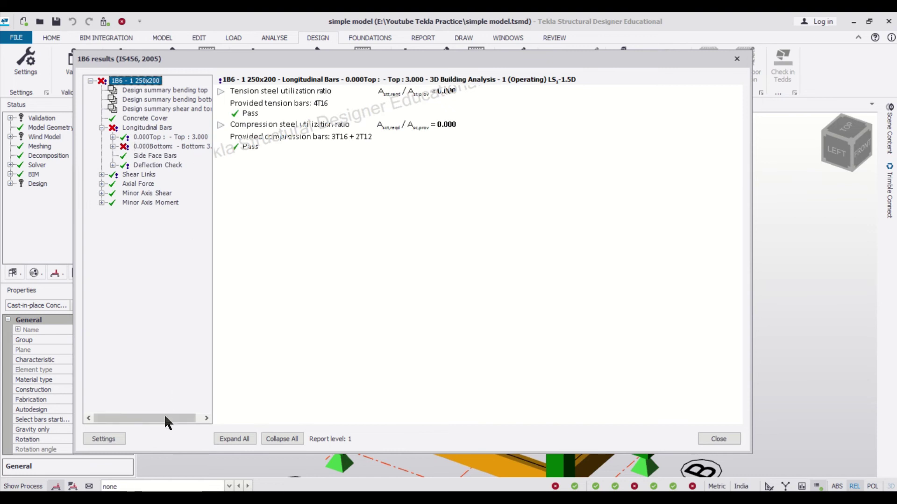
{"action": "left_click_drag", "start_coordinate": [144, 417], "coordinate": [150, 417]}
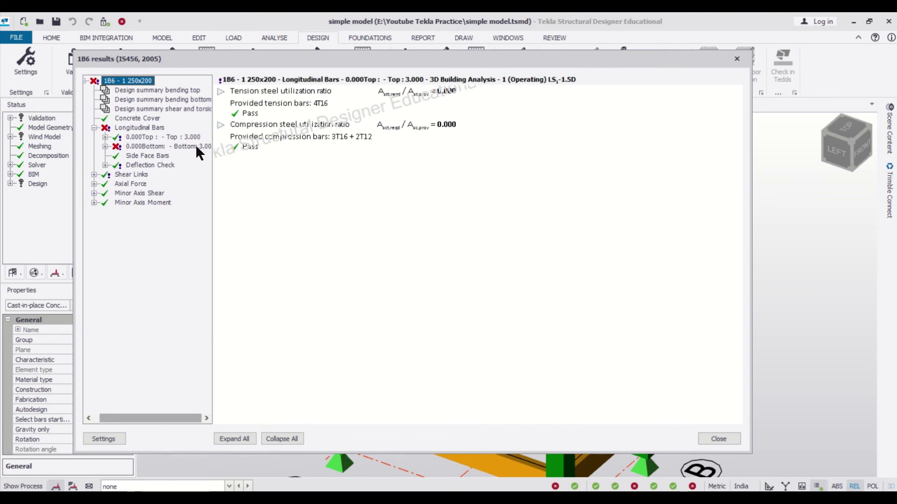
{"action": "double_click", "coordinate": [154, 146]}
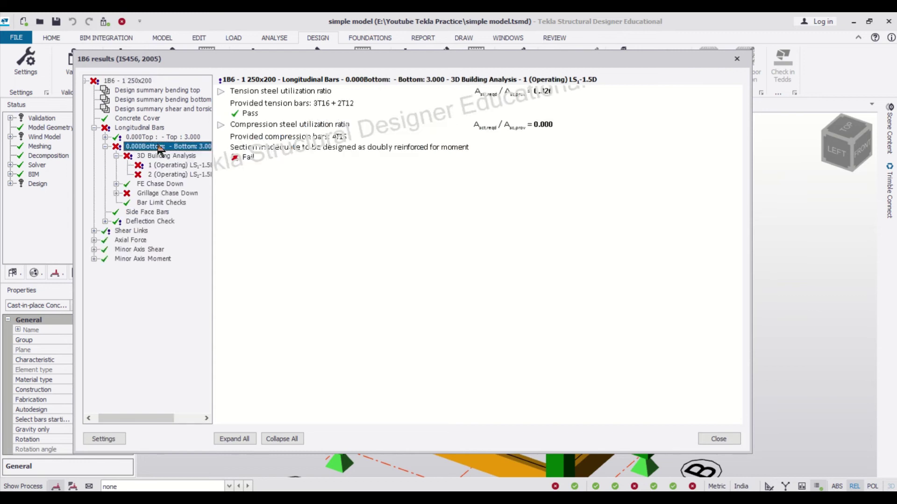
{"action": "left_click", "coordinate": [165, 108]}
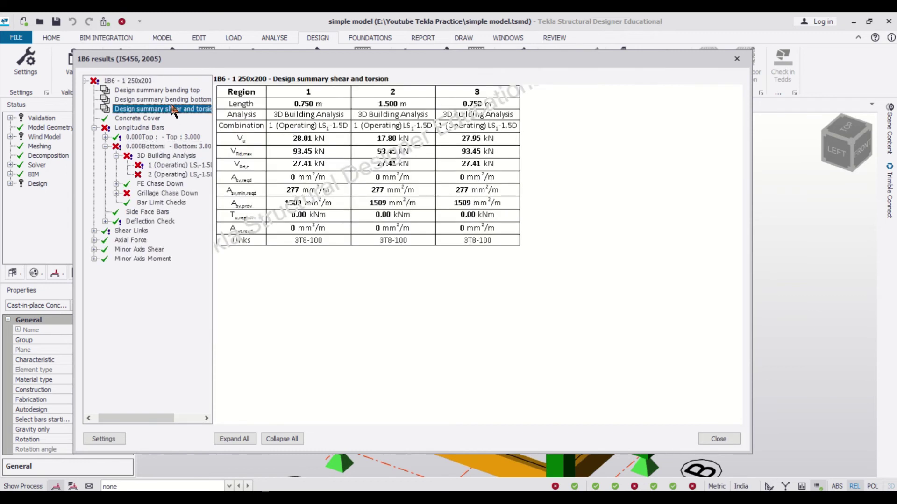
{"action": "left_click", "coordinate": [157, 91]}
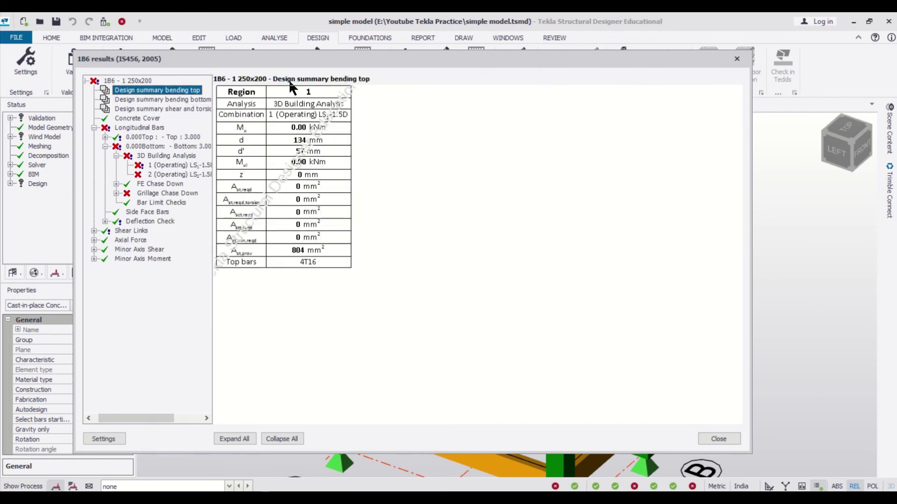
{"action": "left_click", "coordinate": [741, 58]}
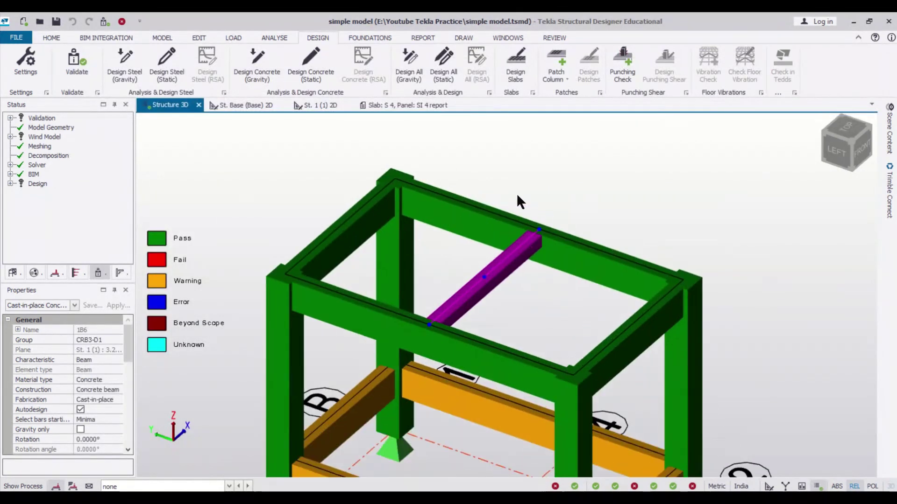
{"action": "left_click", "coordinate": [517, 192]}
{"action": "scroll", "coordinate": [516, 192], "scroll_direction": "down", "scroll_amount": 3}
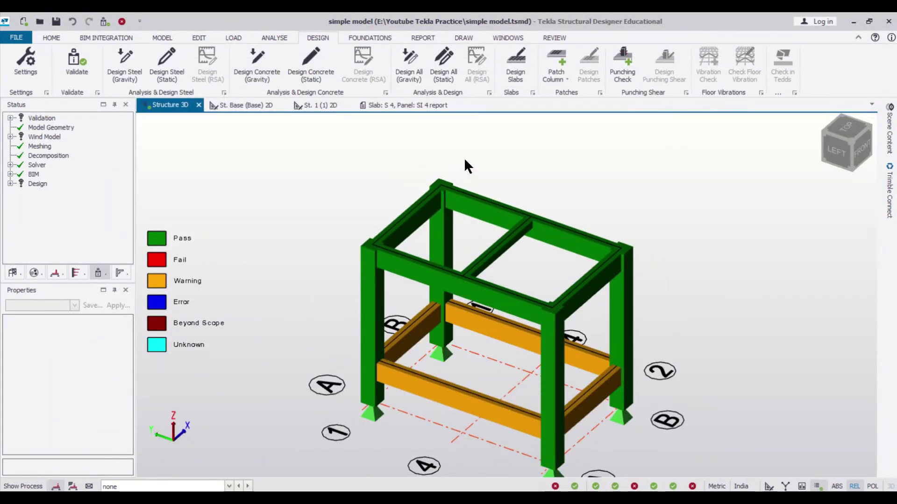
{"action": "scroll", "coordinate": [465, 160], "scroll_direction": "down", "scroll_amount": 1}
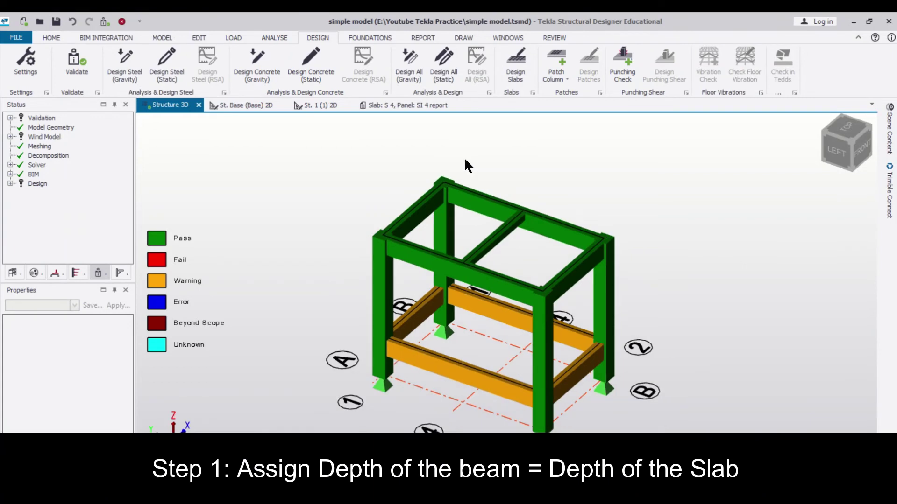
{"action": "scroll", "coordinate": [515, 193], "scroll_direction": "up", "scroll_amount": 2}
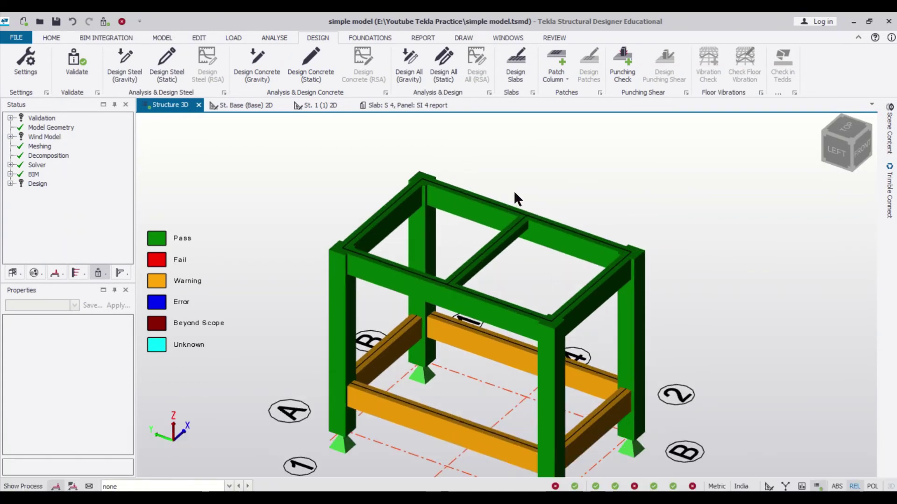
{"action": "scroll", "coordinate": [556, 190], "scroll_direction": "up", "scroll_amount": 2}
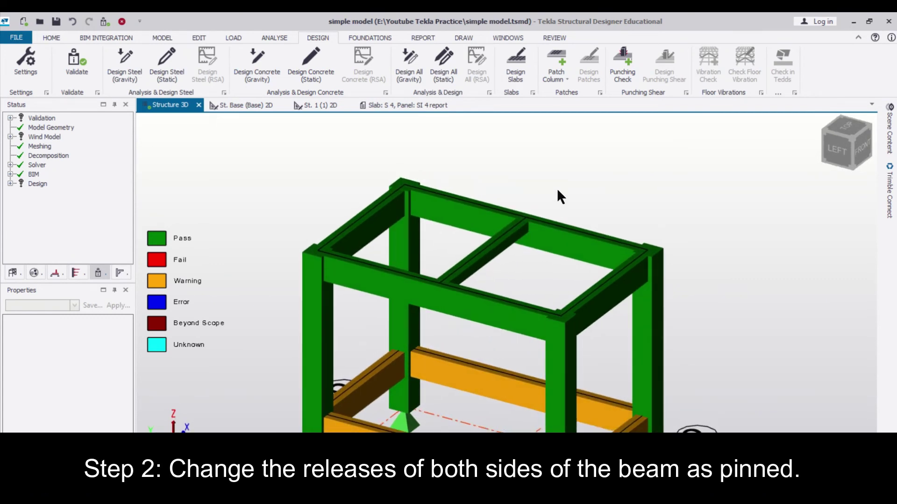
{"action": "scroll", "coordinate": [558, 191], "scroll_direction": "down", "scroll_amount": 1}
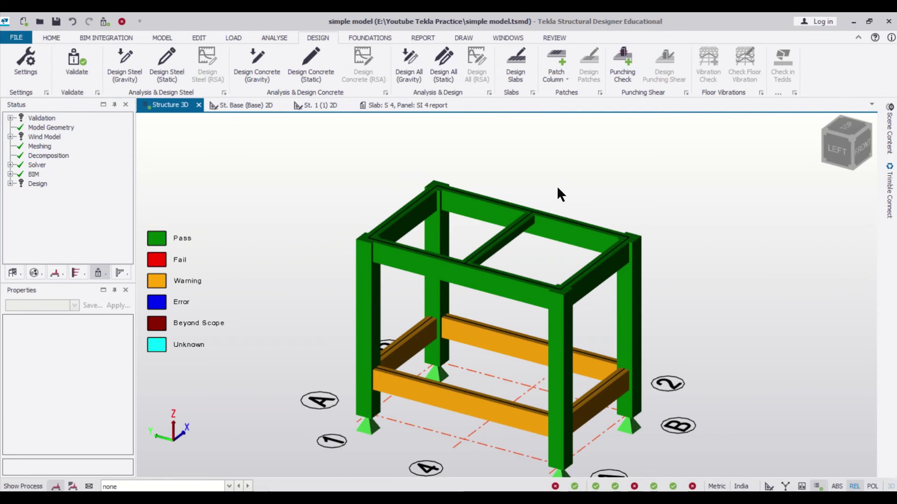
{"action": "scroll", "coordinate": [558, 188], "scroll_direction": "up", "scroll_amount": 3}
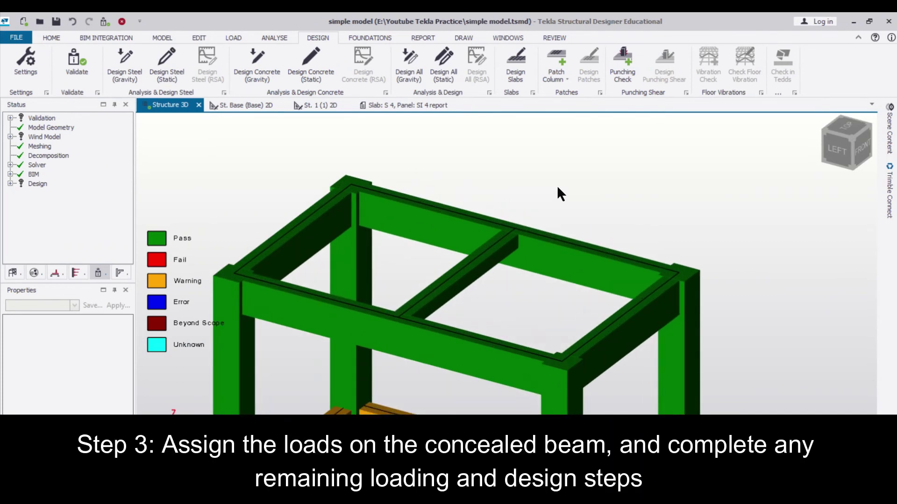
{"action": "scroll", "coordinate": [557, 185], "scroll_direction": "down", "scroll_amount": 1}
{"action": "scroll", "coordinate": [557, 185], "scroll_direction": "down", "scroll_amount": 1}
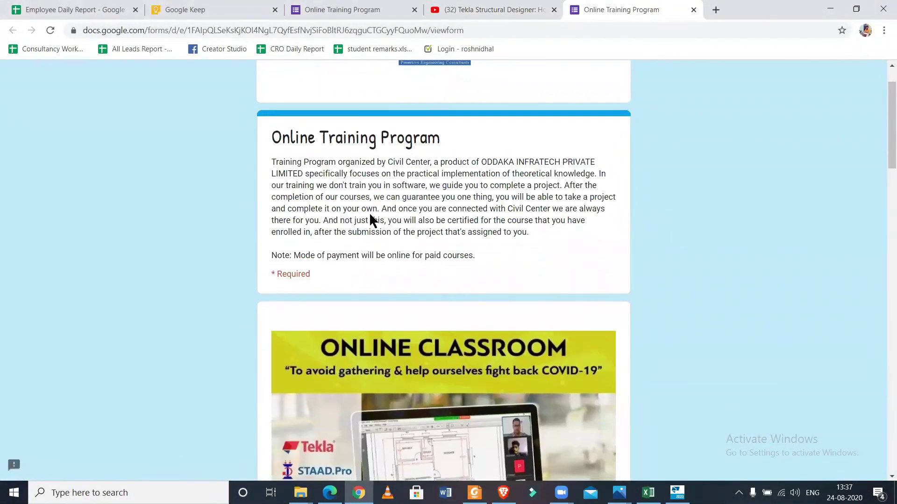
{"action": "scroll", "coordinate": [364, 225], "scroll_direction": "down", "scroll_amount": 10}
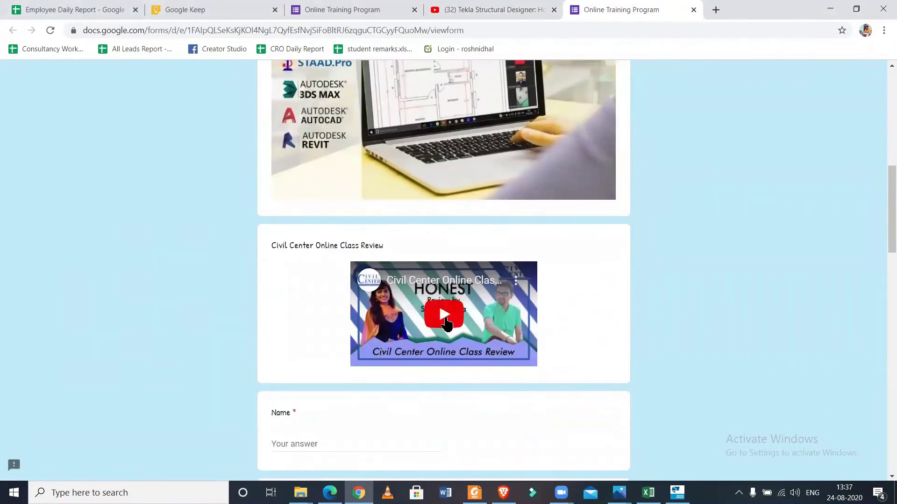
{"action": "scroll", "coordinate": [446, 323], "scroll_direction": "down", "scroll_amount": 6}
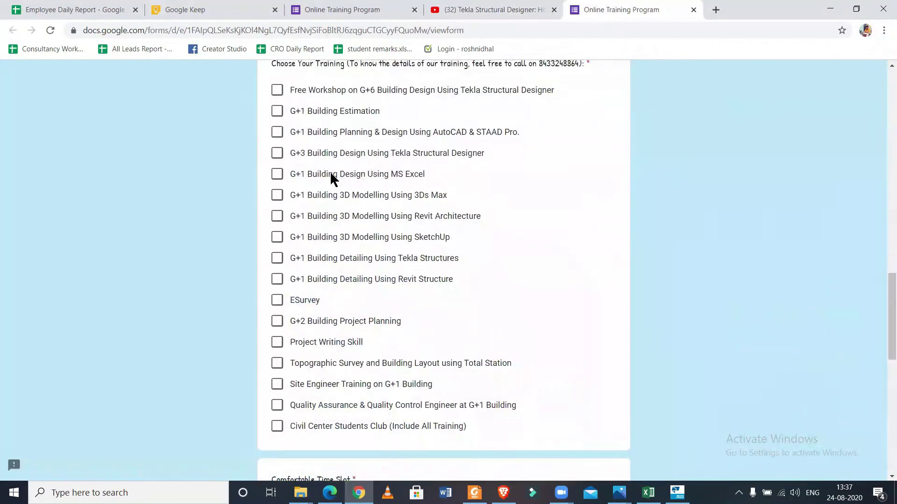
{"action": "scroll", "coordinate": [332, 178], "scroll_direction": "up", "scroll_amount": 1}
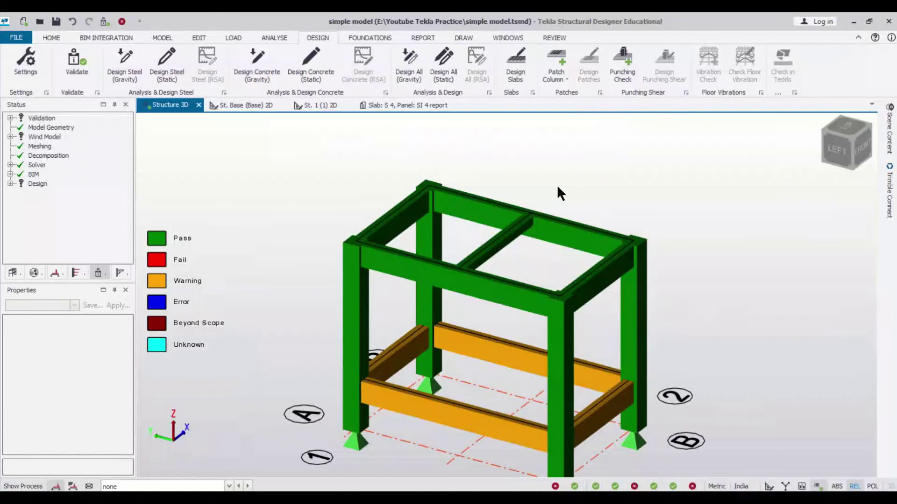